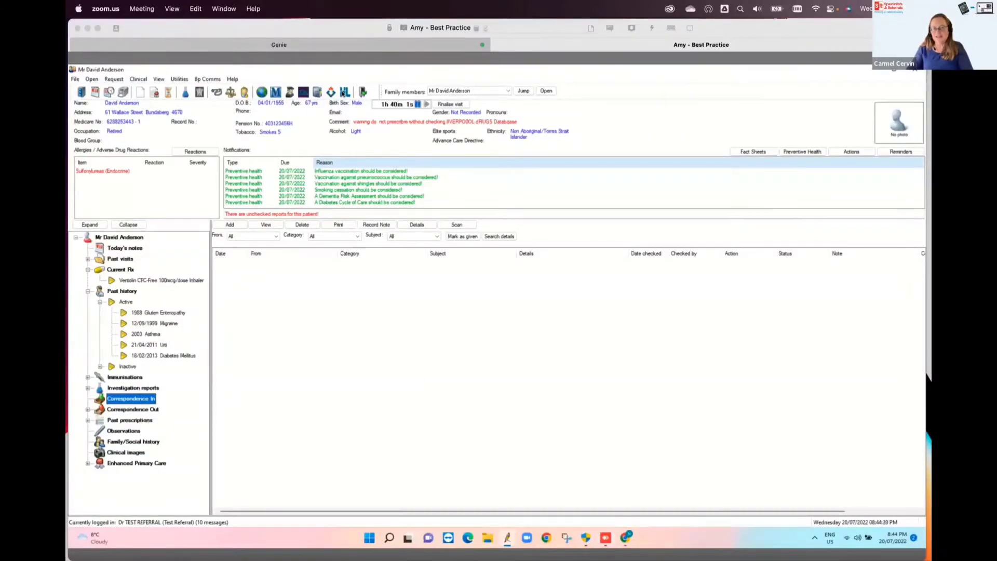
Open the HealthLink forms for this patient, start a referral to a private specialist and maximise the forms window.
{"action": "left_click", "coordinate": [344, 93]}
{"action": "left_click", "coordinate": [344, 93]}
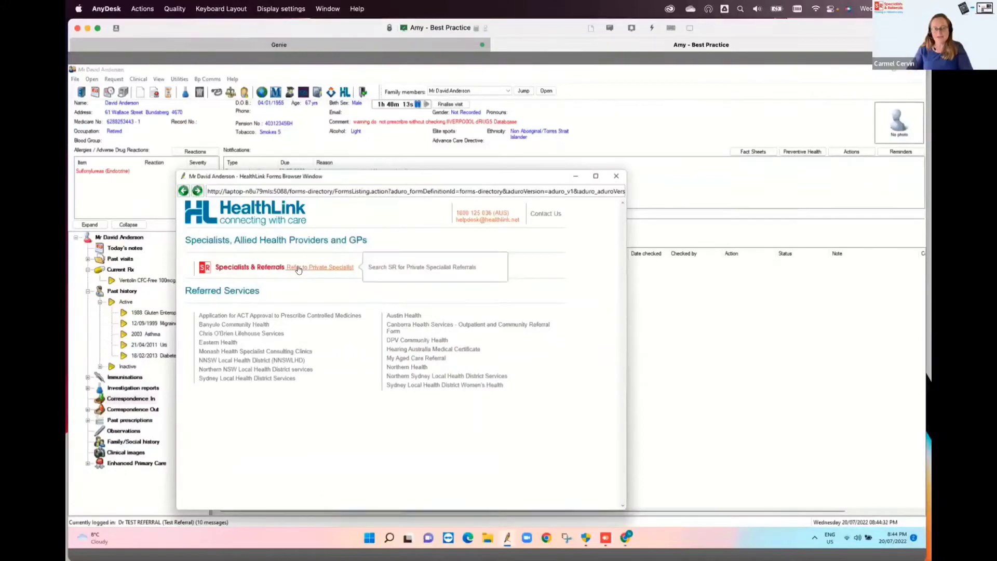
{"action": "left_click", "coordinate": [298, 269]}
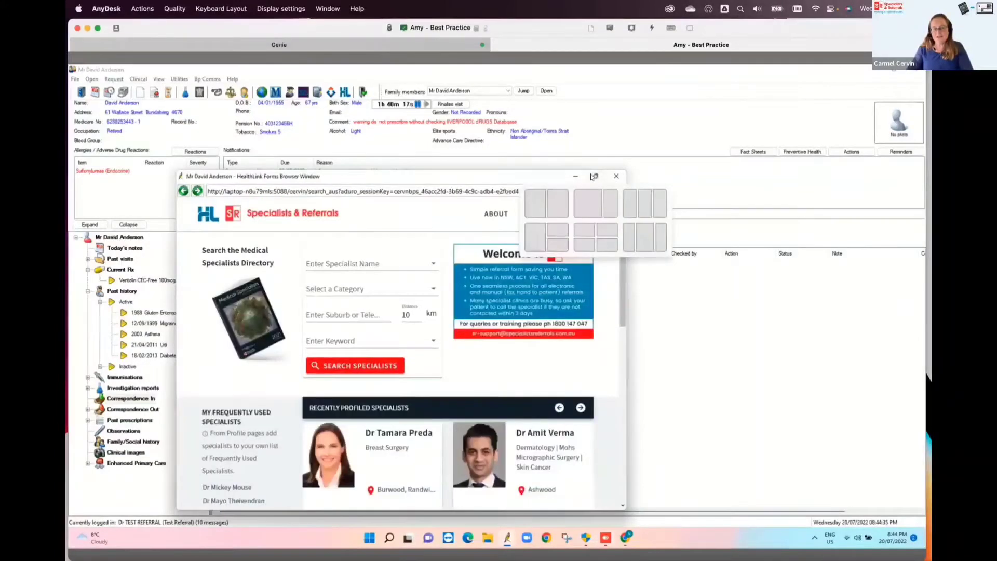
{"action": "left_click", "coordinate": [592, 177]}
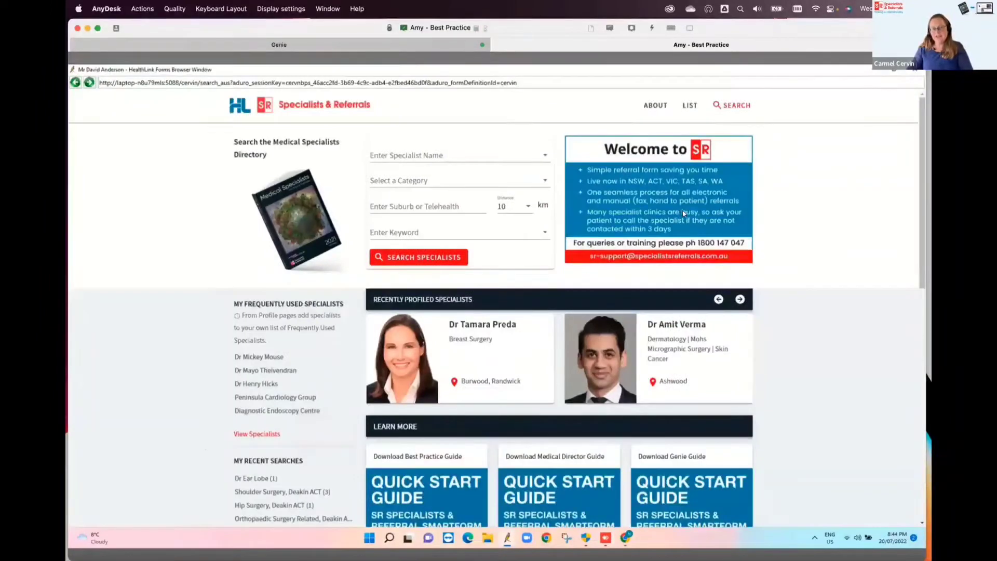
Search the specialists directory by the orthopaedic surgeon's name and open the matching profile.
{"action": "left_click", "coordinate": [433, 156]}
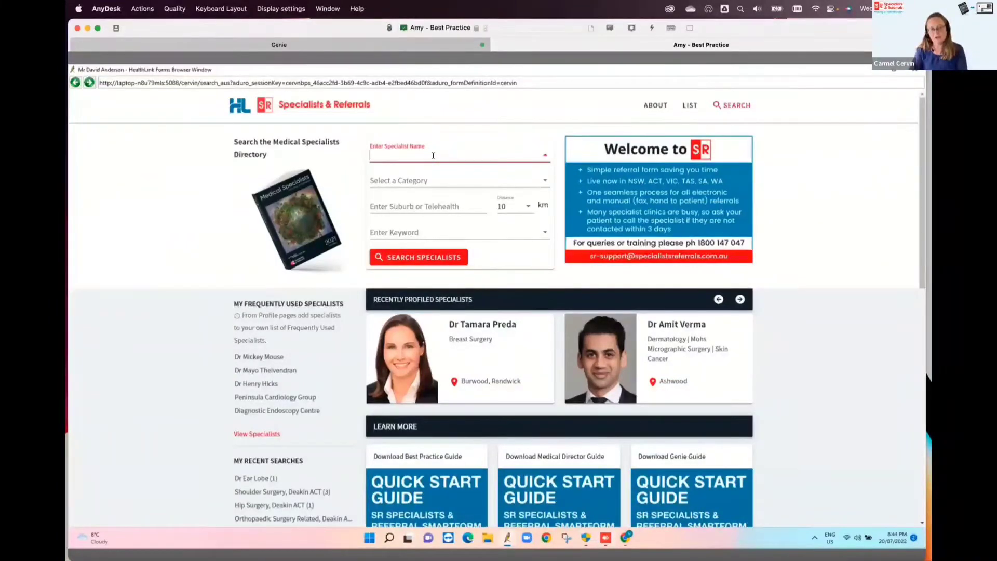
{"action": "key", "text": "BackSpace"}
{"action": "type", "text": "smith dam"}
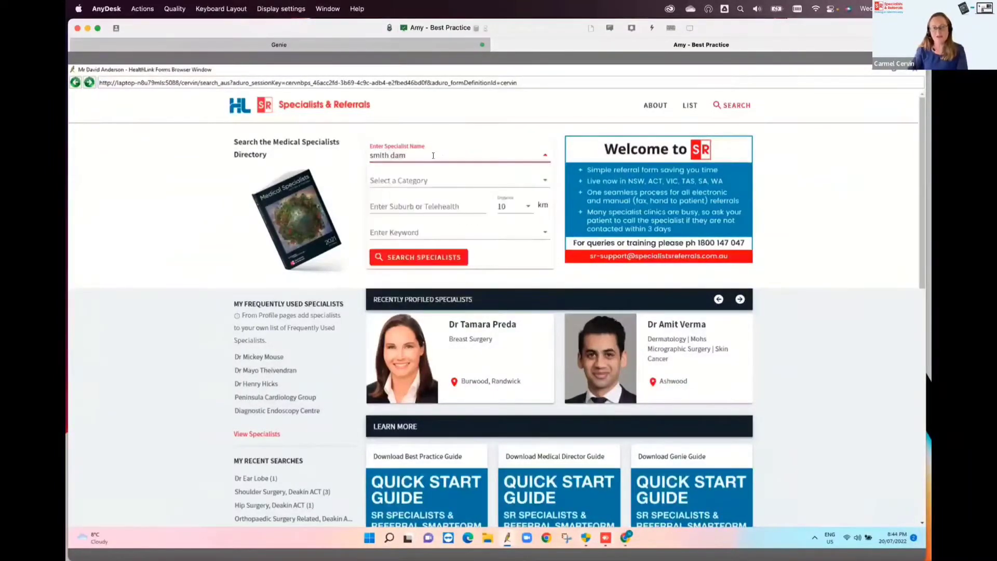
{"action": "left_click", "coordinate": [431, 176]}
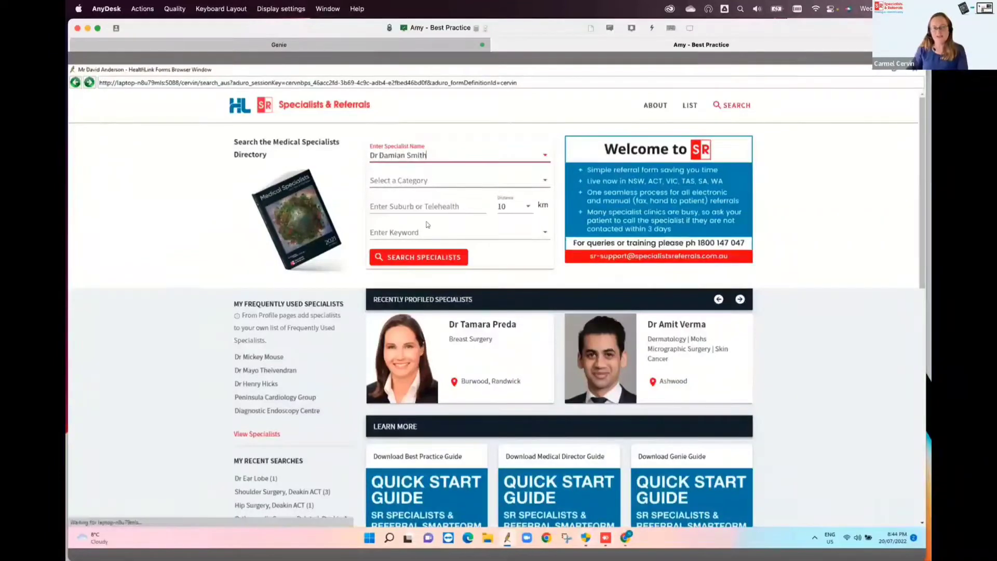
{"action": "left_click", "coordinate": [420, 257]}
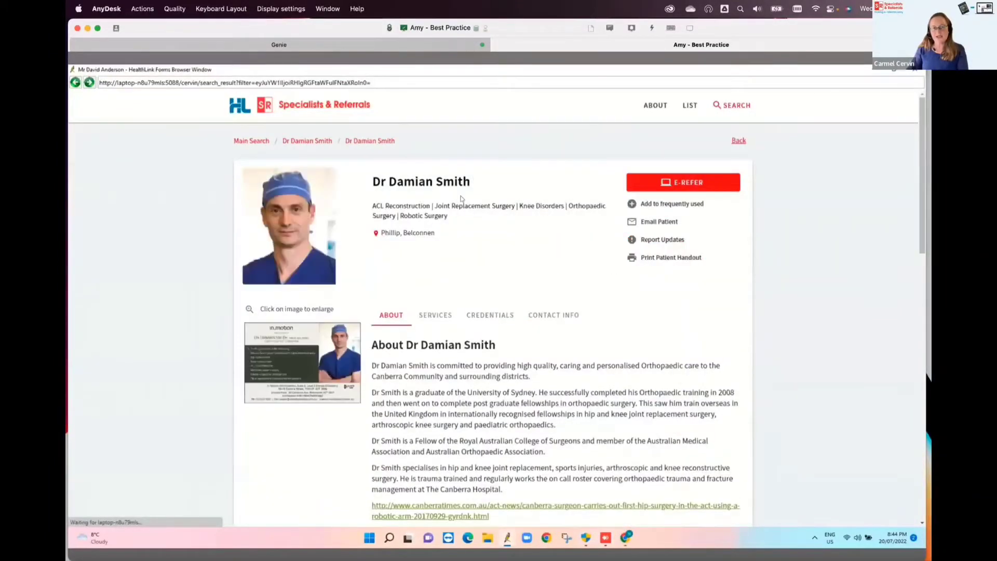
Review the surgeon's profile and contact details, check the e-referral location choices and dismiss them without choosing one.
{"action": "scroll", "coordinate": [441, 338], "scroll_direction": "down", "scroll_amount": 10}
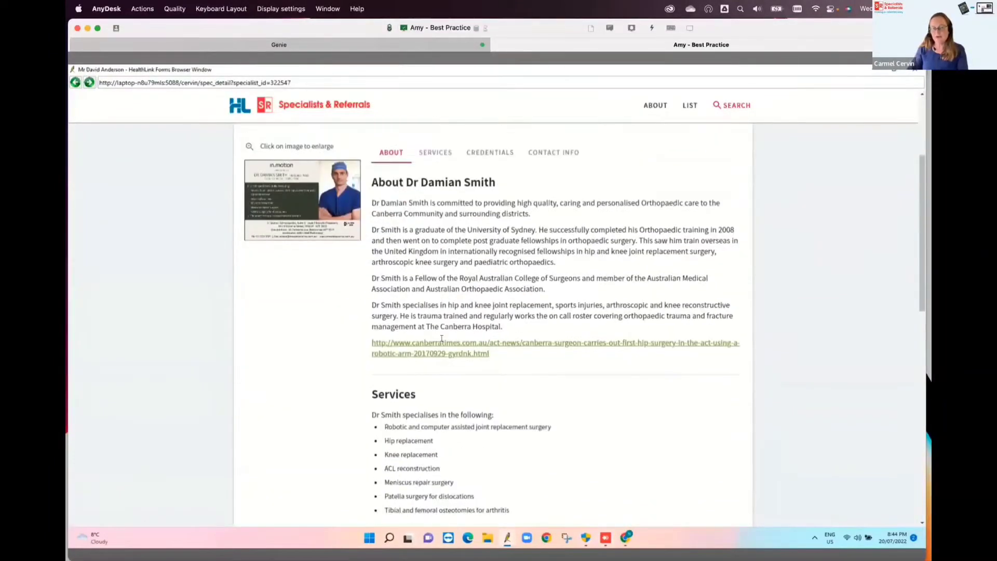
{"action": "scroll", "coordinate": [442, 338], "scroll_direction": "down", "scroll_amount": 3}
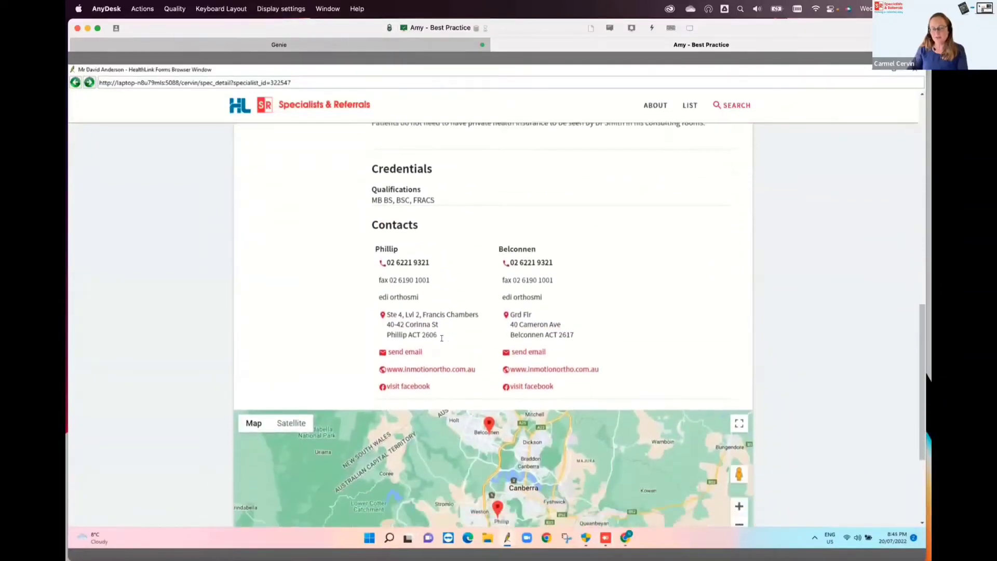
{"action": "scroll", "coordinate": [443, 340], "scroll_direction": "up", "scroll_amount": 8}
{"action": "scroll", "coordinate": [445, 342], "scroll_direction": "up", "scroll_amount": 4}
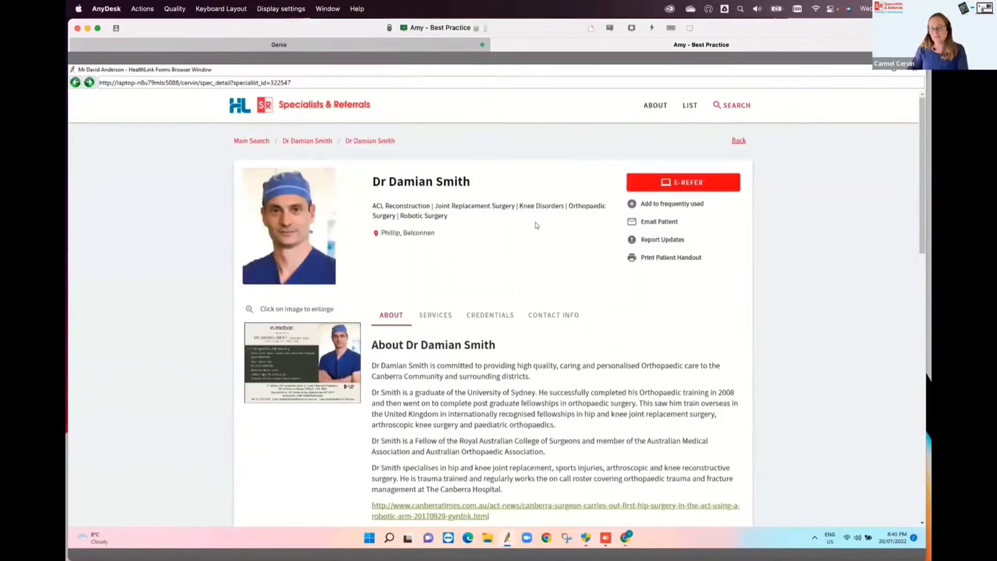
{"action": "left_click", "coordinate": [648, 189]}
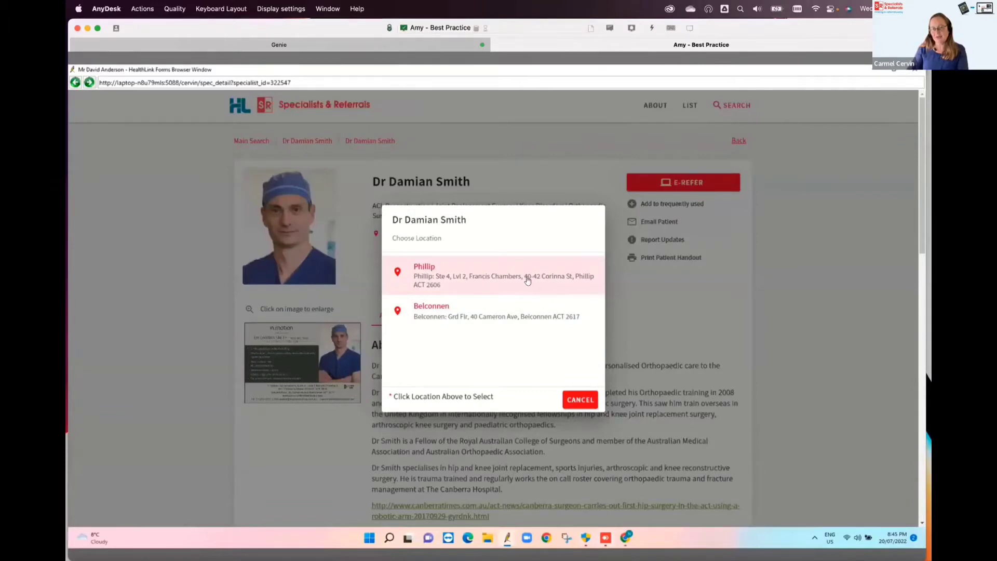
{"action": "left_click", "coordinate": [592, 404]}
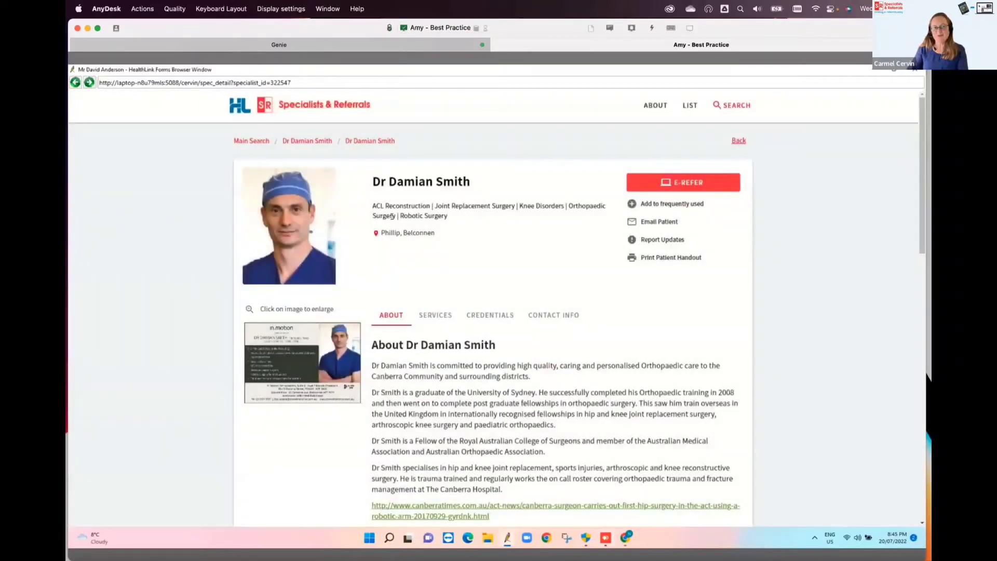
Return to the main search and set the category to Orthopaedic Surgery Related, filtering the category list with "ortho".
{"action": "left_click", "coordinate": [254, 141]}
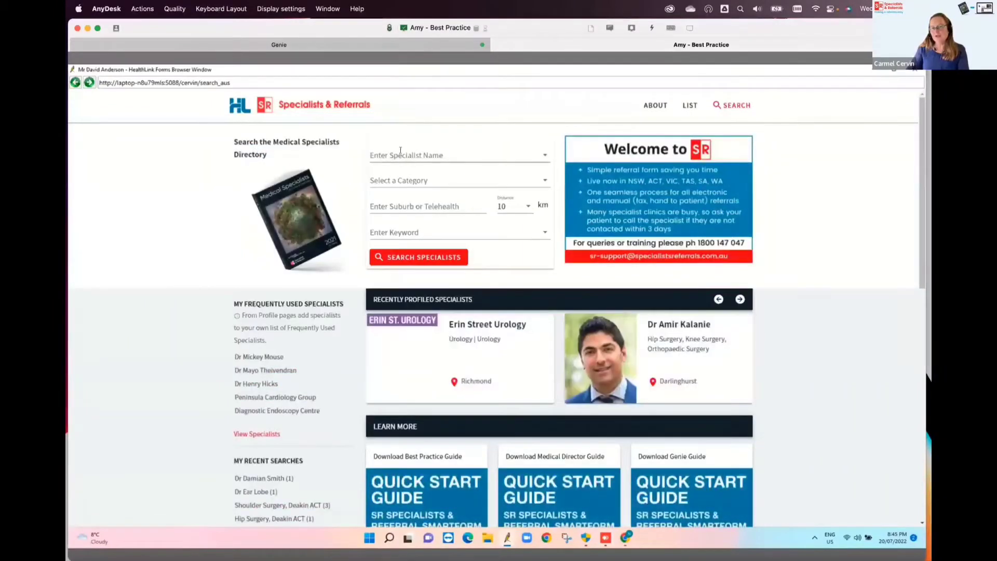
{"action": "left_click", "coordinate": [400, 182]}
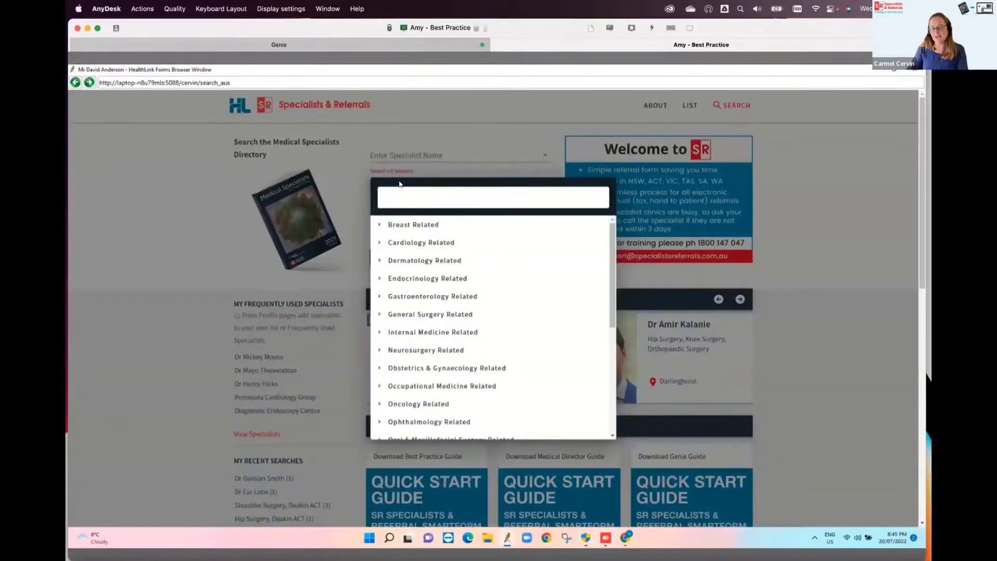
{"action": "scroll", "coordinate": [452, 257], "scroll_direction": "down", "scroll_amount": 5}
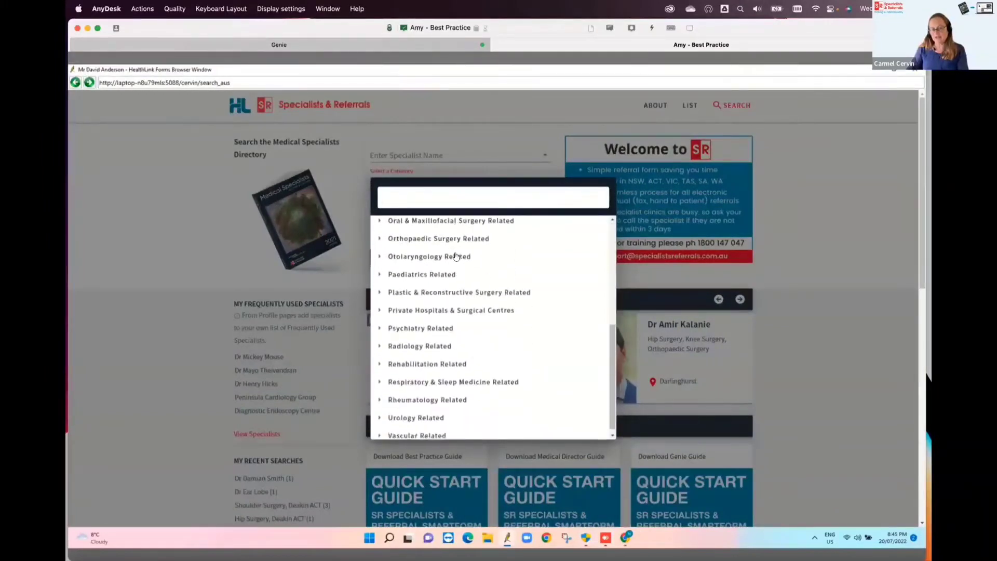
{"action": "scroll", "coordinate": [454, 250], "scroll_direction": "up", "scroll_amount": 3}
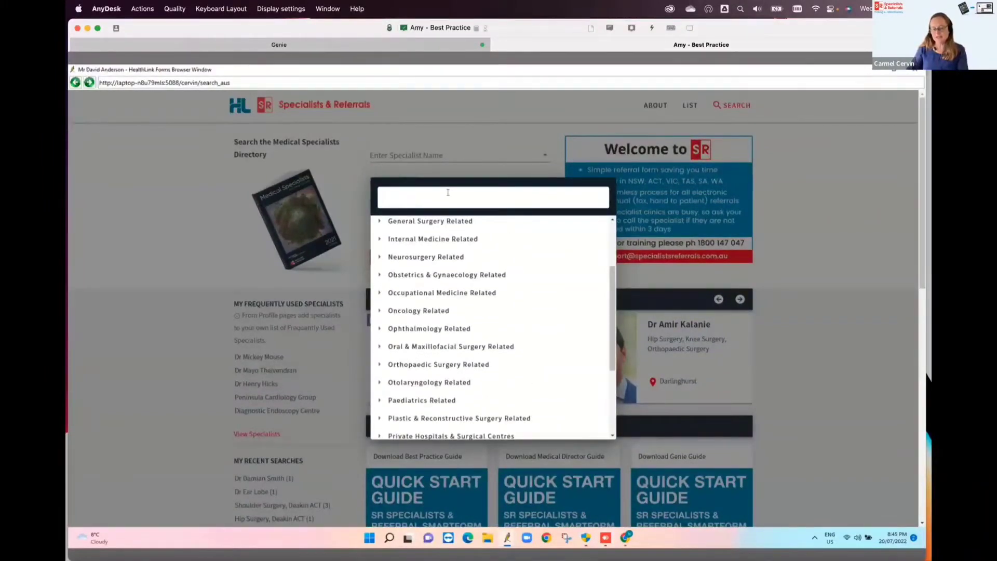
{"action": "type", "text": "ortho"}
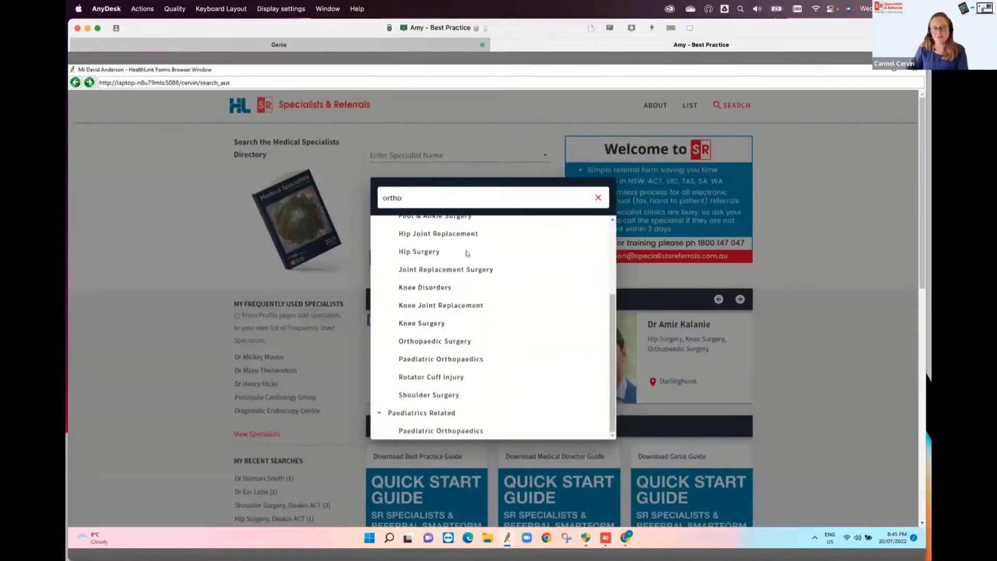
{"action": "scroll", "coordinate": [459, 249], "scroll_direction": "up", "scroll_amount": 3}
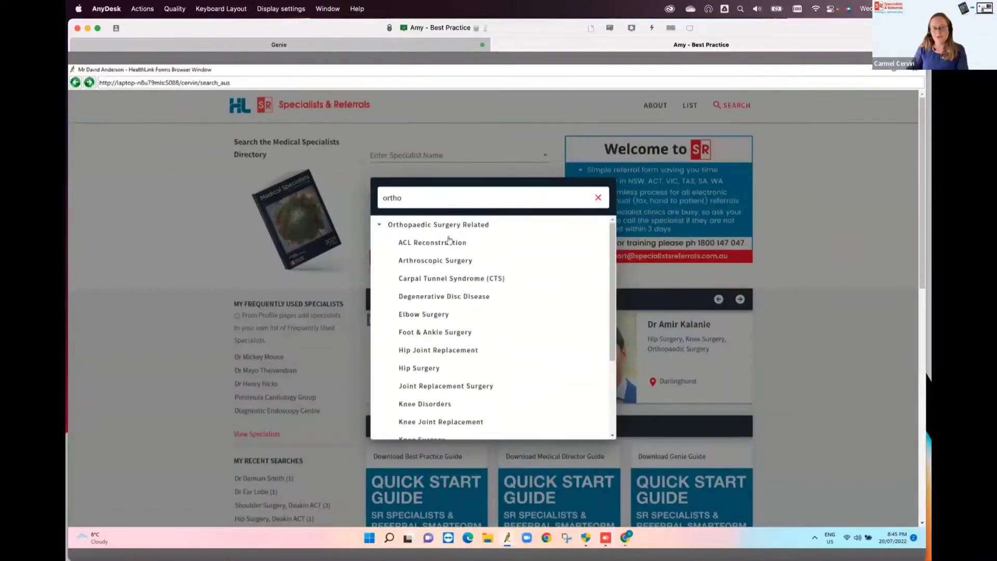
{"action": "left_click", "coordinate": [439, 225]}
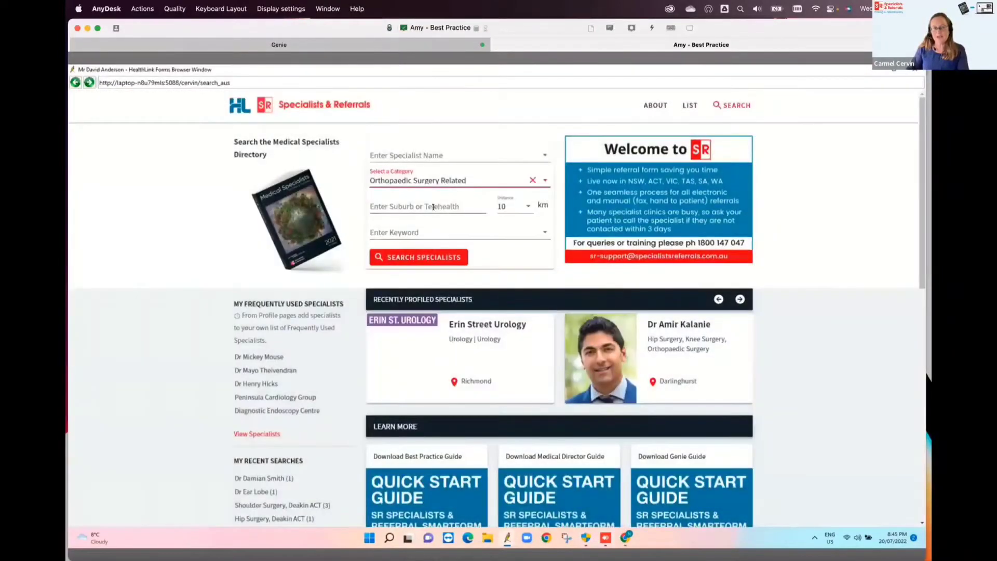
Set the suburb to Deakin ACT and run the specialist search.
{"action": "left_click", "coordinate": [433, 206]}
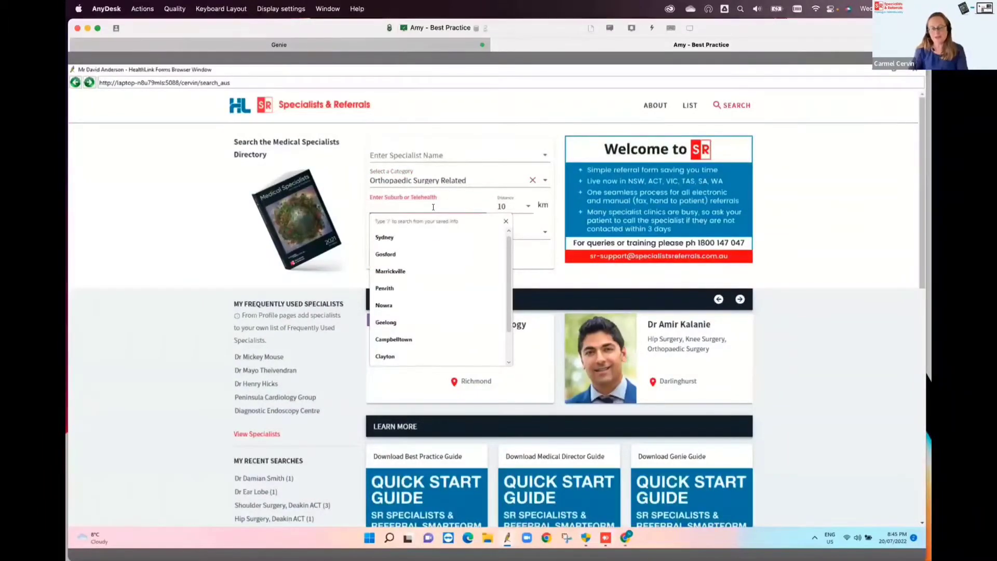
{"action": "type", "text": "deaki"}
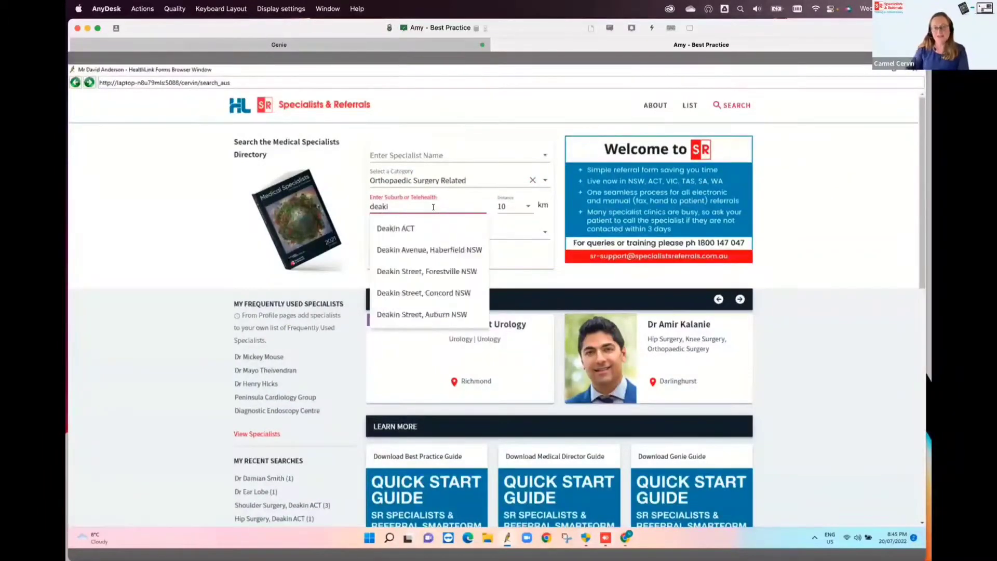
{"action": "left_click", "coordinate": [431, 228]}
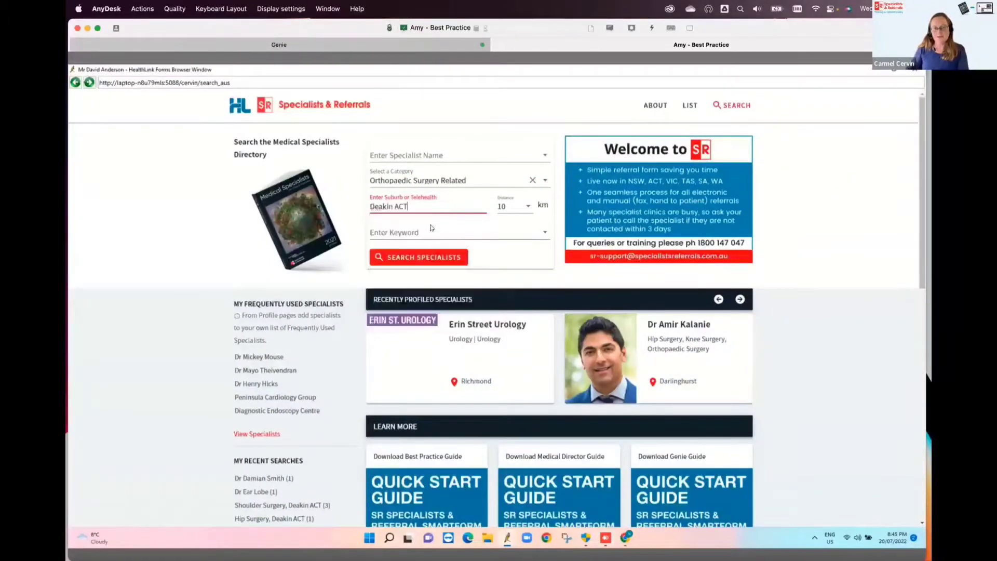
{"action": "left_click", "coordinate": [425, 258]}
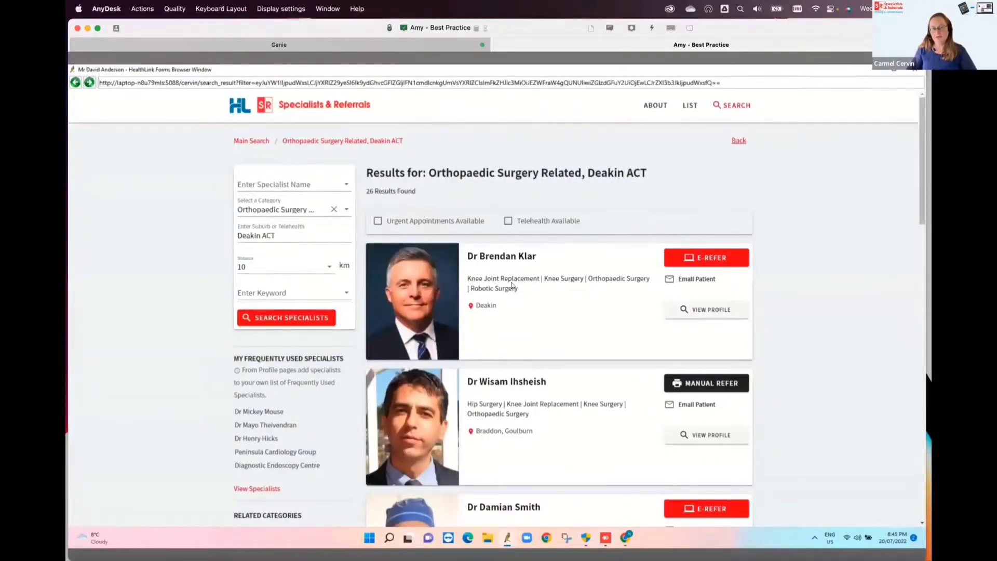
Browse the orthopaedic results, narrow them to the related category Shoulder Surgery and review the specialists listed.
{"action": "scroll", "coordinate": [512, 285], "scroll_direction": "down", "scroll_amount": 6}
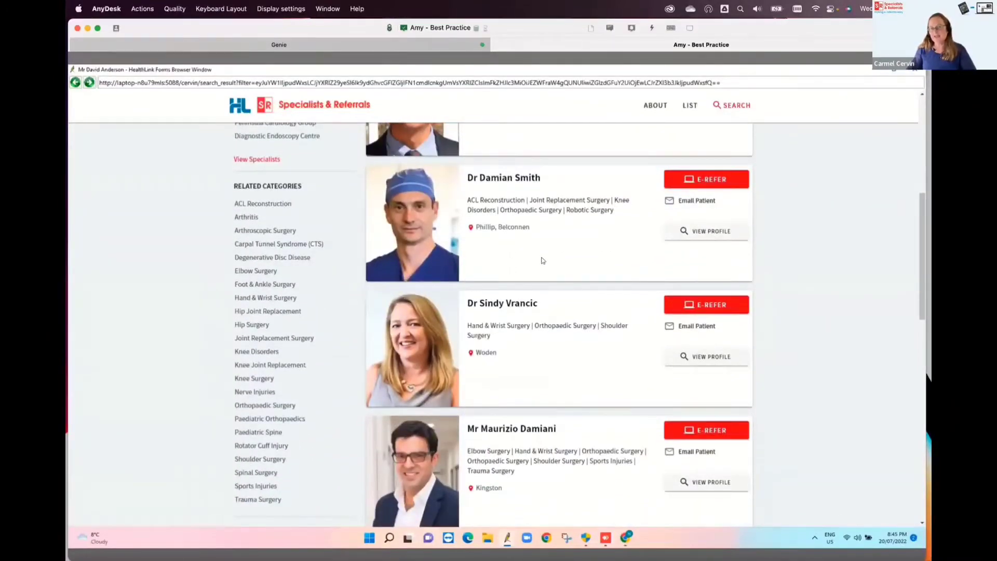
{"action": "scroll", "coordinate": [542, 260], "scroll_direction": "up", "scroll_amount": 4}
{"action": "scroll", "coordinate": [542, 260], "scroll_direction": "up", "scroll_amount": 2}
{"action": "scroll", "coordinate": [542, 260], "scroll_direction": "down", "scroll_amount": 6}
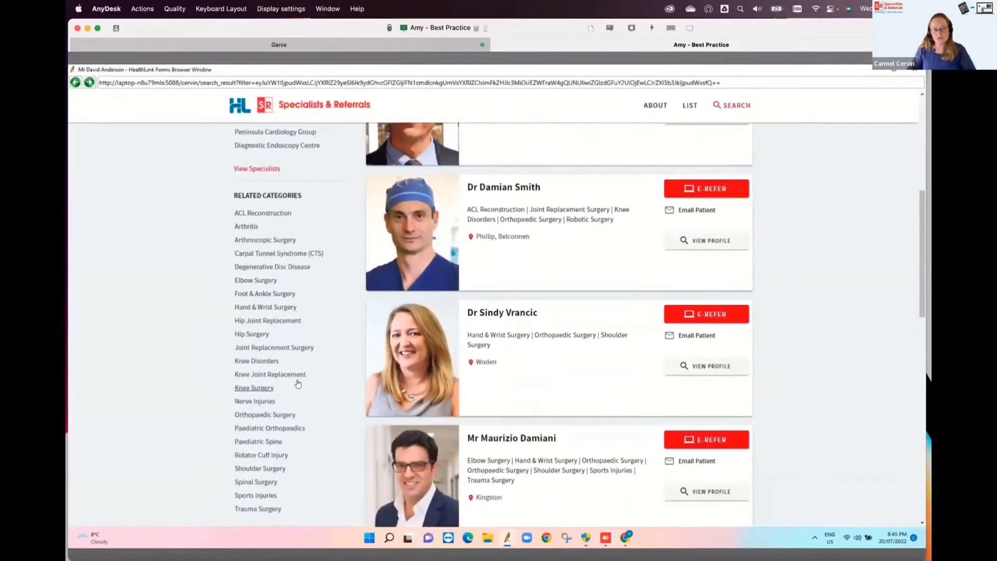
{"action": "left_click", "coordinate": [270, 470]}
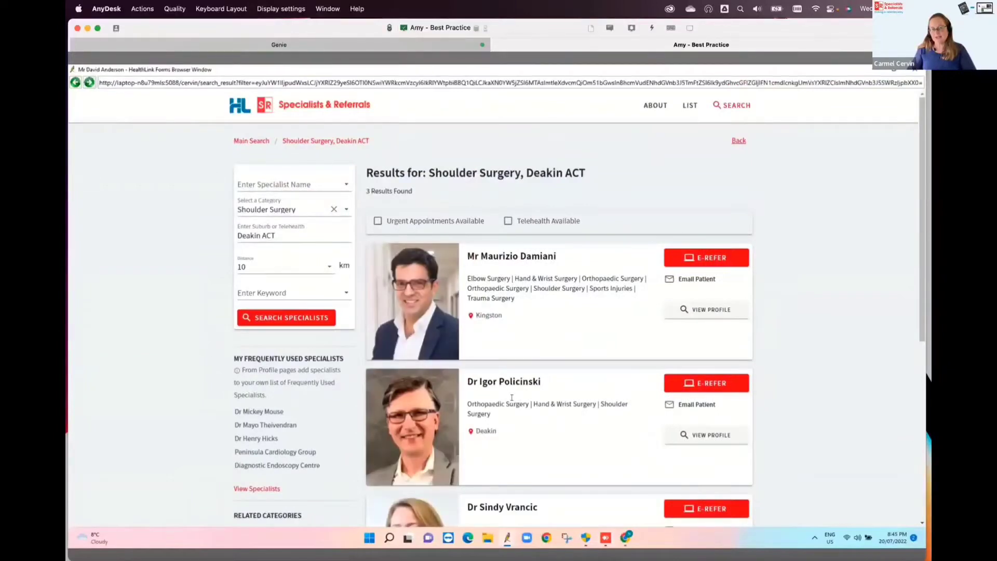
{"action": "scroll", "coordinate": [511, 399], "scroll_direction": "down", "scroll_amount": 5}
{"action": "scroll", "coordinate": [512, 399], "scroll_direction": "up", "scroll_amount": 5}
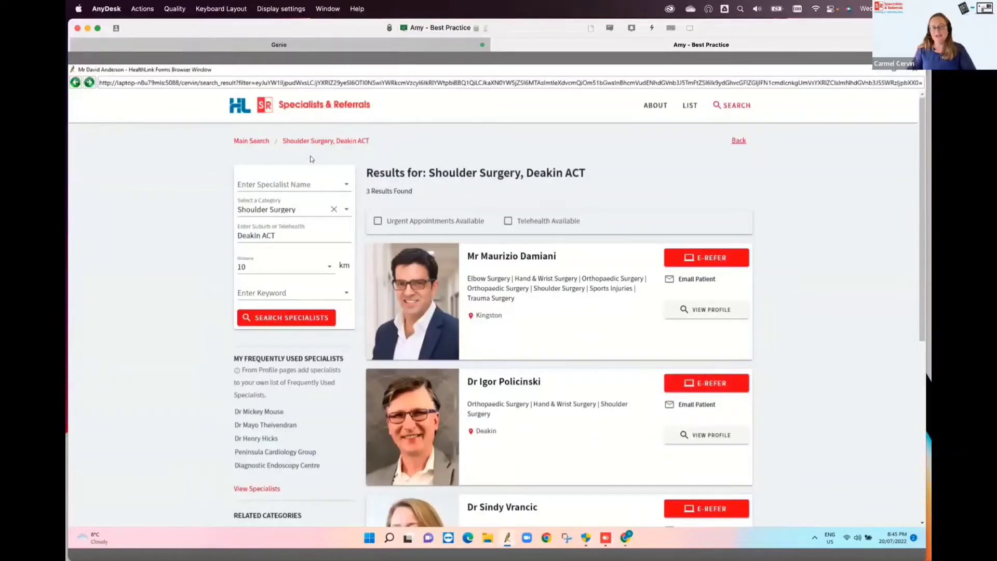
Go back to the orthopaedic results and check the manual referral locations of the Braddon and Goulburn surgeon without choosing one.
{"action": "left_click", "coordinate": [735, 142]}
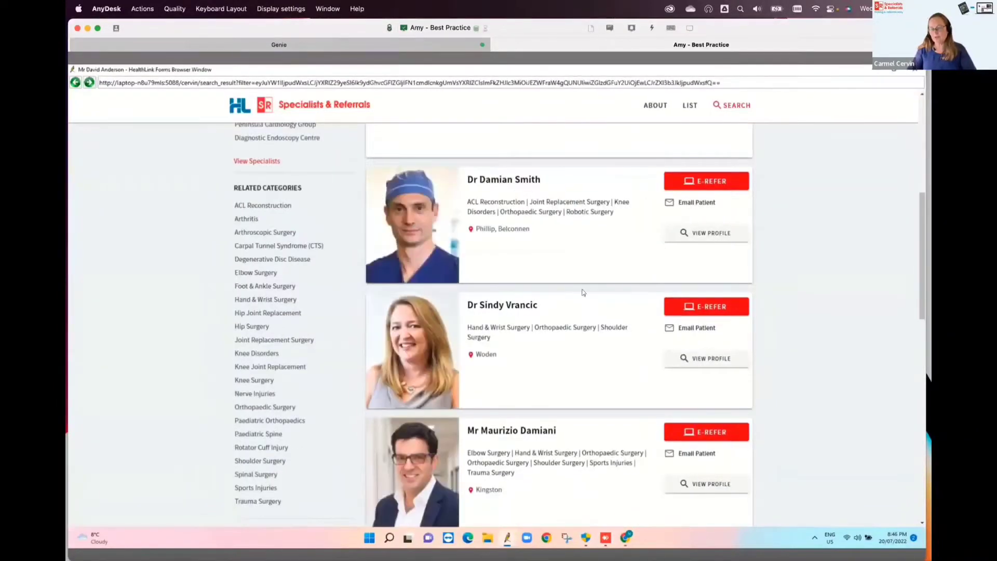
{"action": "scroll", "coordinate": [558, 297], "scroll_direction": "up", "scroll_amount": 3}
{"action": "scroll", "coordinate": [558, 297], "scroll_direction": "up", "scroll_amount": 1}
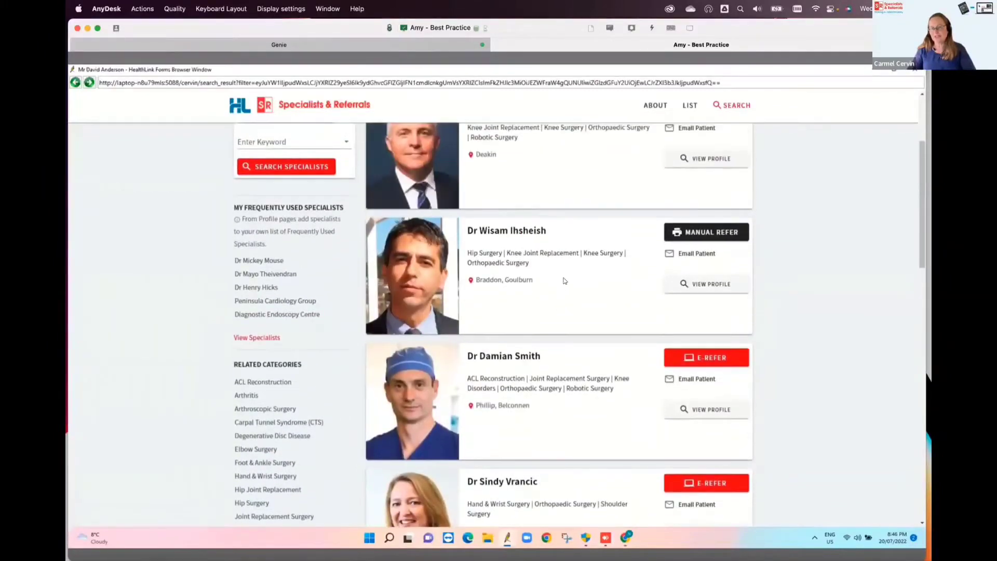
{"action": "left_click", "coordinate": [683, 232]}
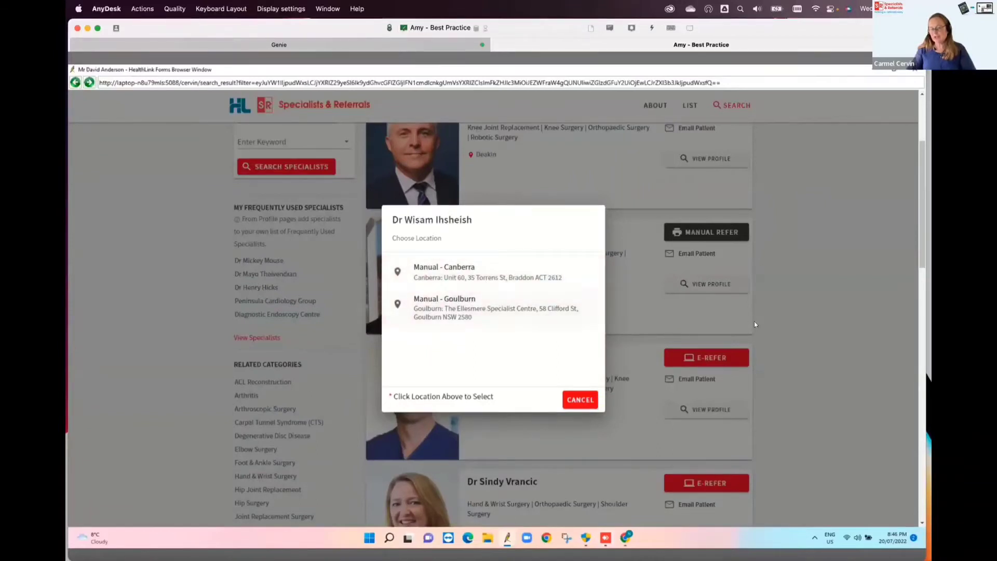
{"action": "left_click", "coordinate": [787, 329]}
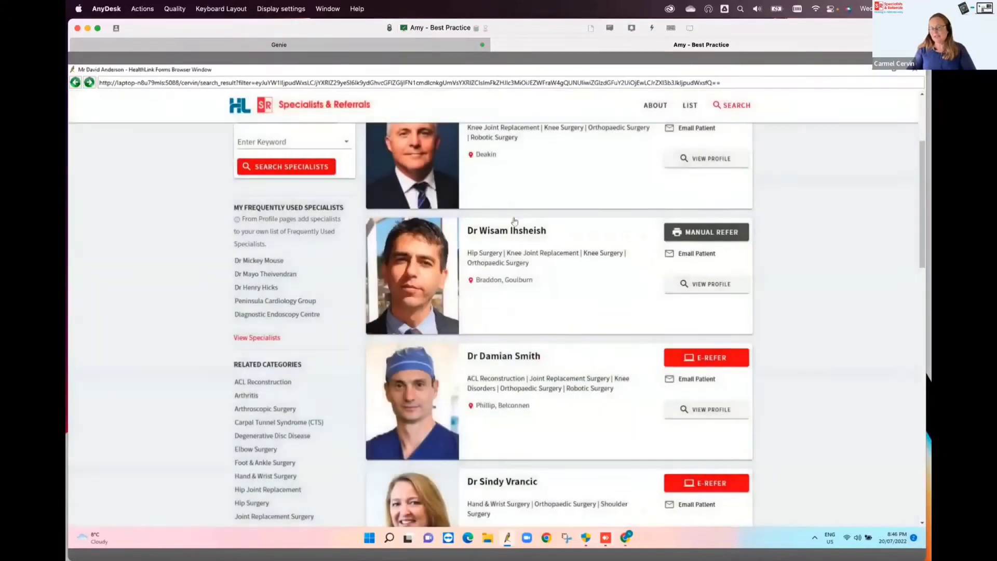
{"action": "scroll", "coordinate": [555, 323], "scroll_direction": "up", "scroll_amount": 3}
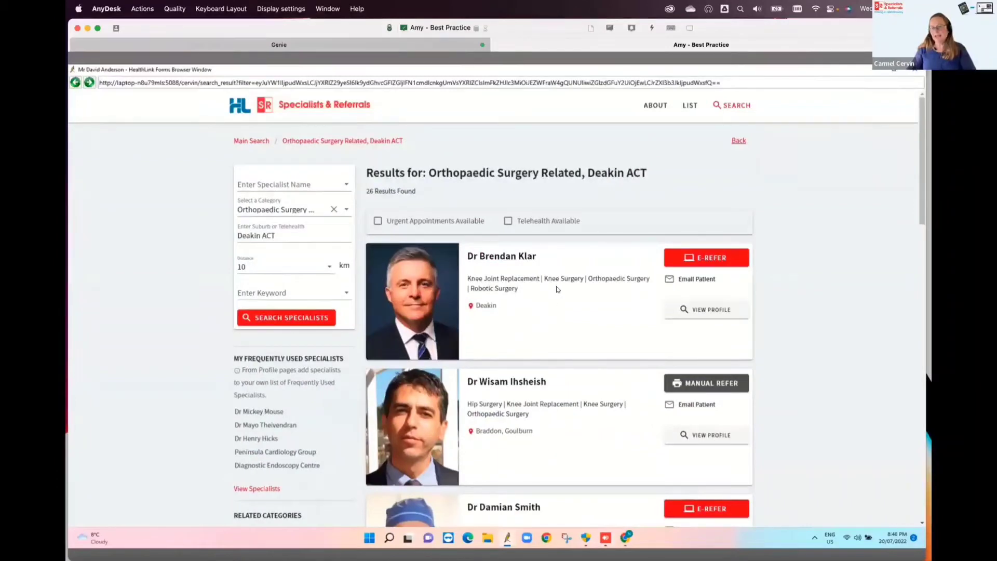
{"action": "left_click", "coordinate": [696, 265]}
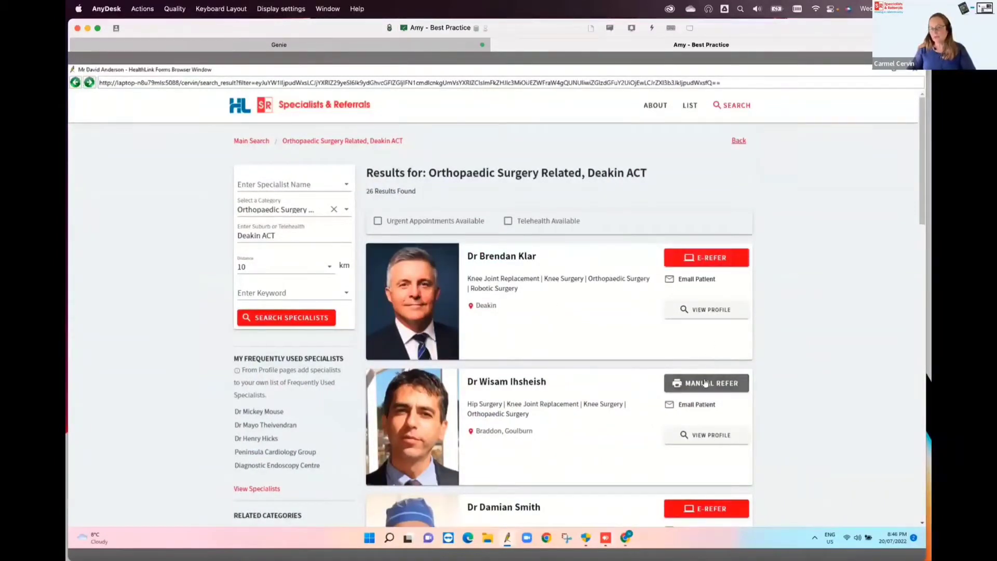
Return to the main search and search the directory for the test otolaryngology specialist by name.
{"action": "left_click", "coordinate": [265, 144]}
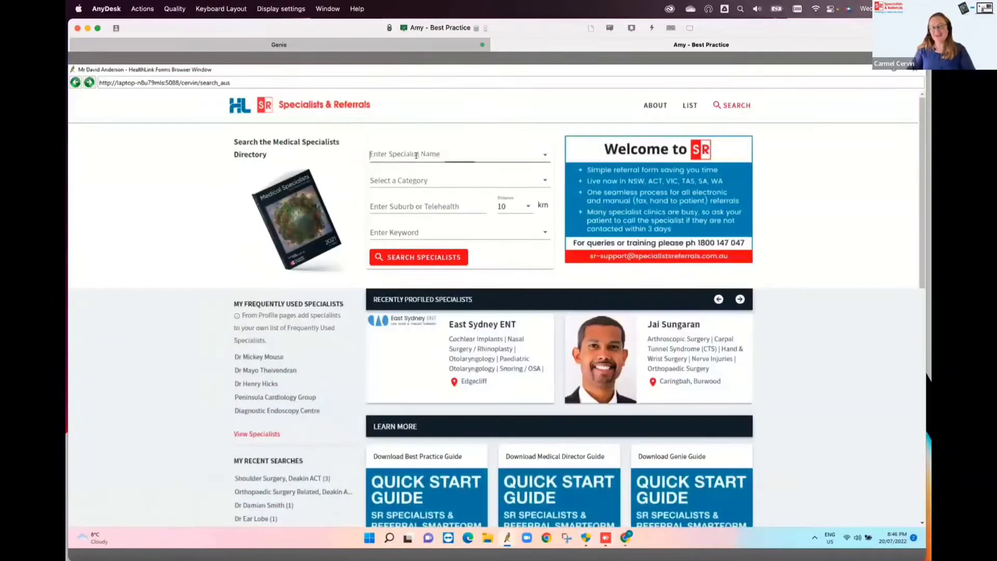
{"action": "left_click", "coordinate": [416, 155]}
{"action": "type", "text": "ear"}
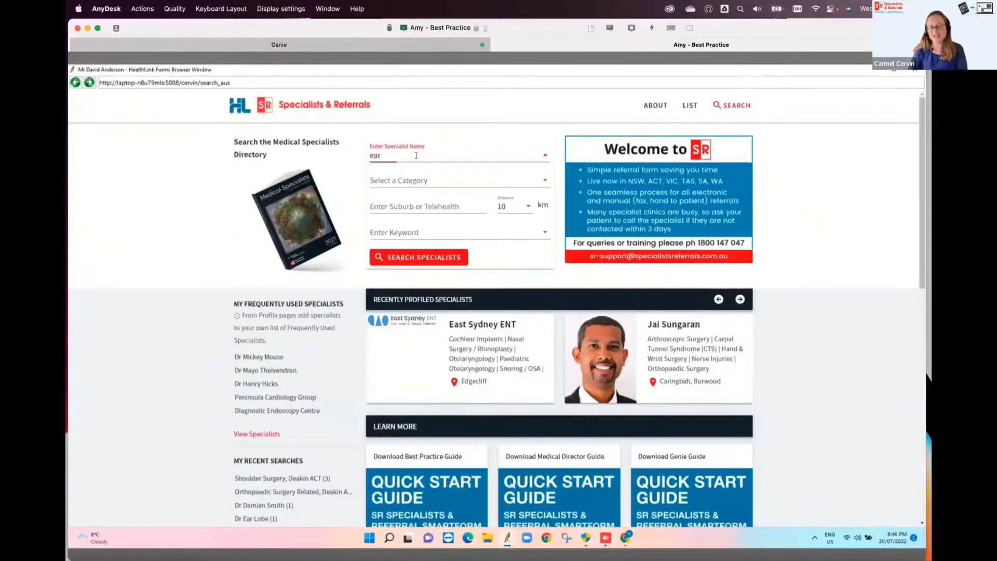
{"action": "type", "text": " lobe"}
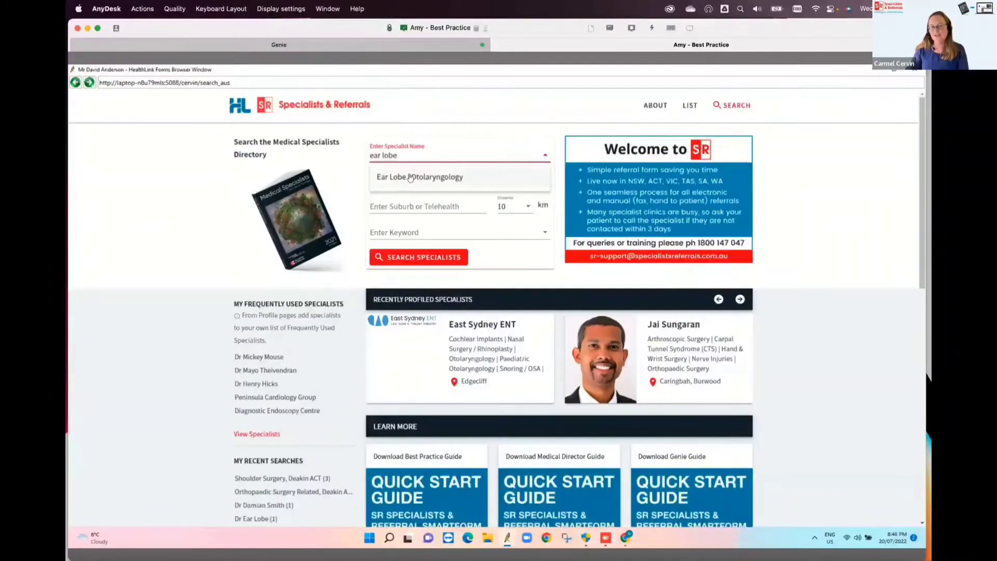
{"action": "left_click", "coordinate": [410, 177]}
{"action": "left_click", "coordinate": [441, 257]}
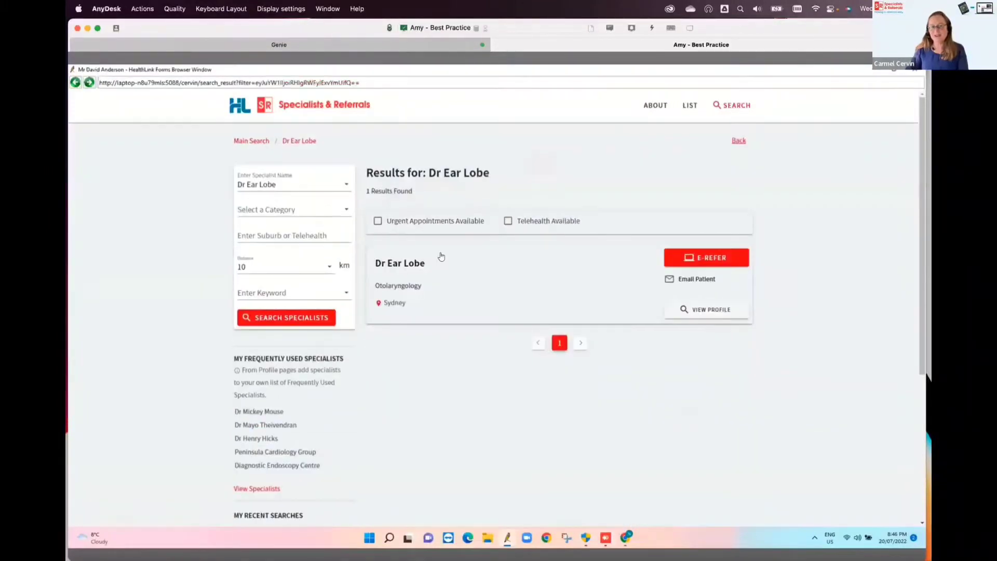
Start an e-referral to the test specialist, choosing the e-refer testing address as the location.
{"action": "left_click", "coordinate": [674, 256]}
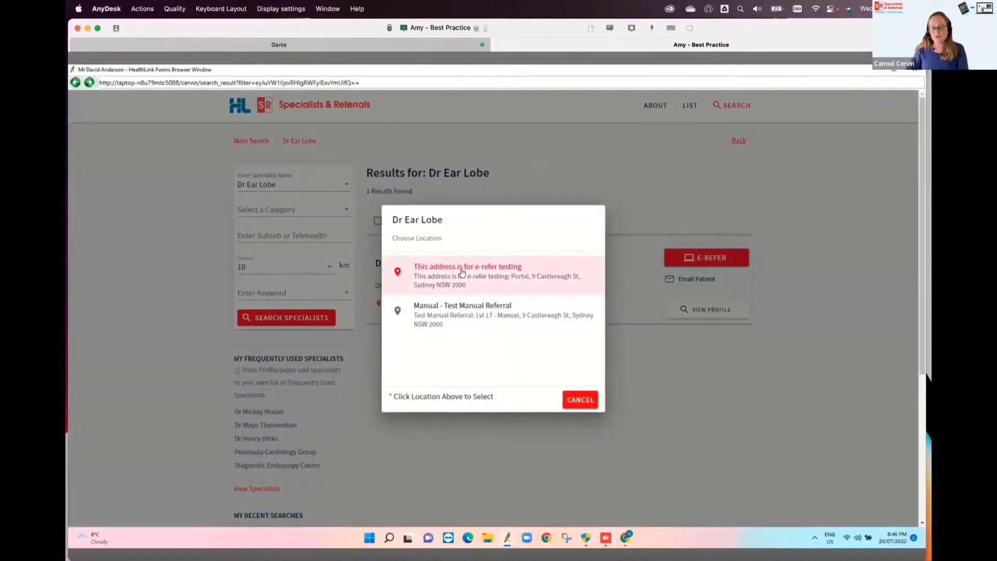
{"action": "left_click", "coordinate": [459, 268]}
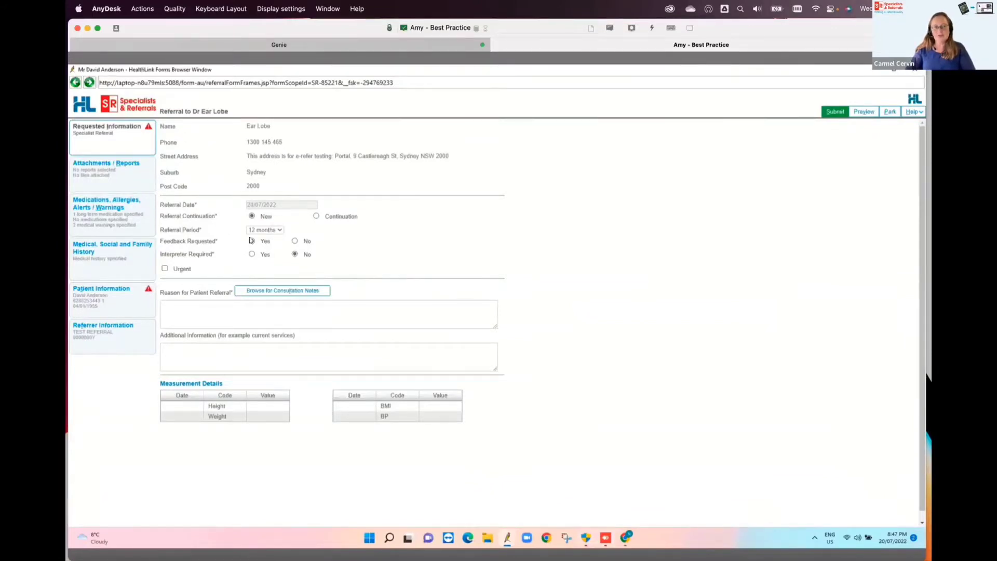
Mark the referral as urgent and enter placeholder text for the urgent description and the reason for patient referral.
{"action": "left_click", "coordinate": [179, 270]}
{"action": "left_click", "coordinate": [264, 281]}
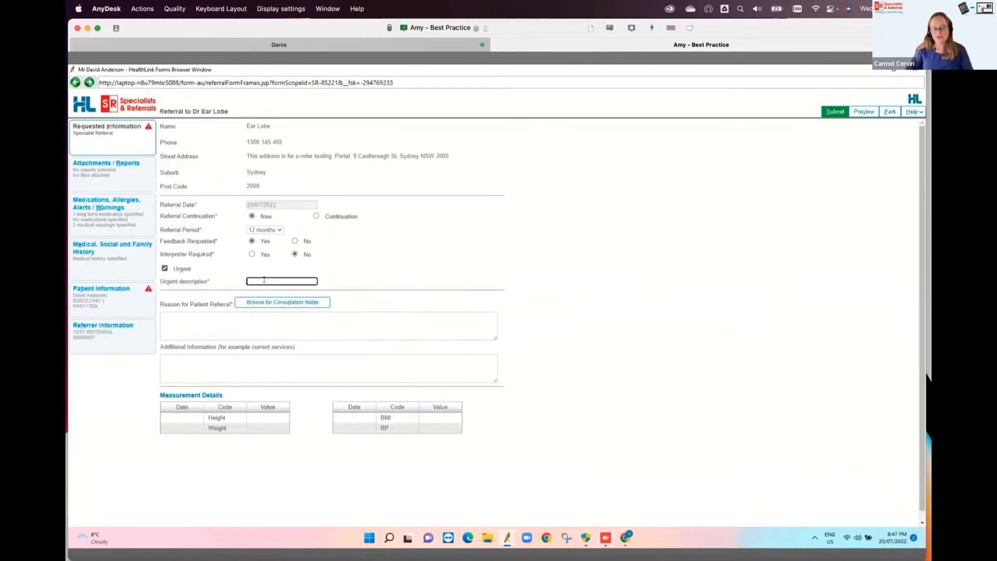
{"action": "type", "text": "dgdfg"}
{"action": "left_click", "coordinate": [265, 321]}
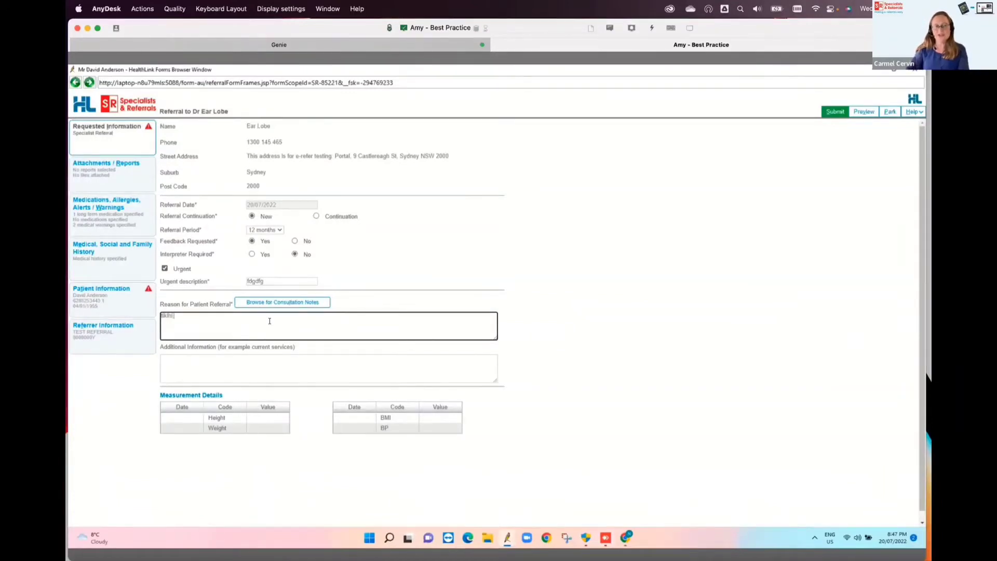
Attach the local file Xray.jpg to the referral's diagnostic reports and patient documents.
{"action": "left_click", "coordinate": [134, 182]}
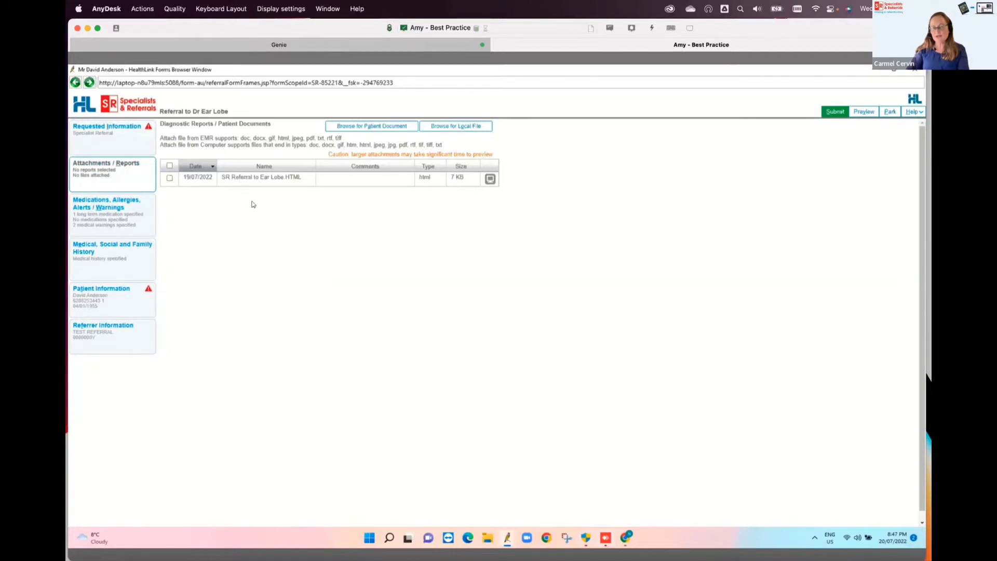
{"action": "left_click", "coordinate": [440, 129]}
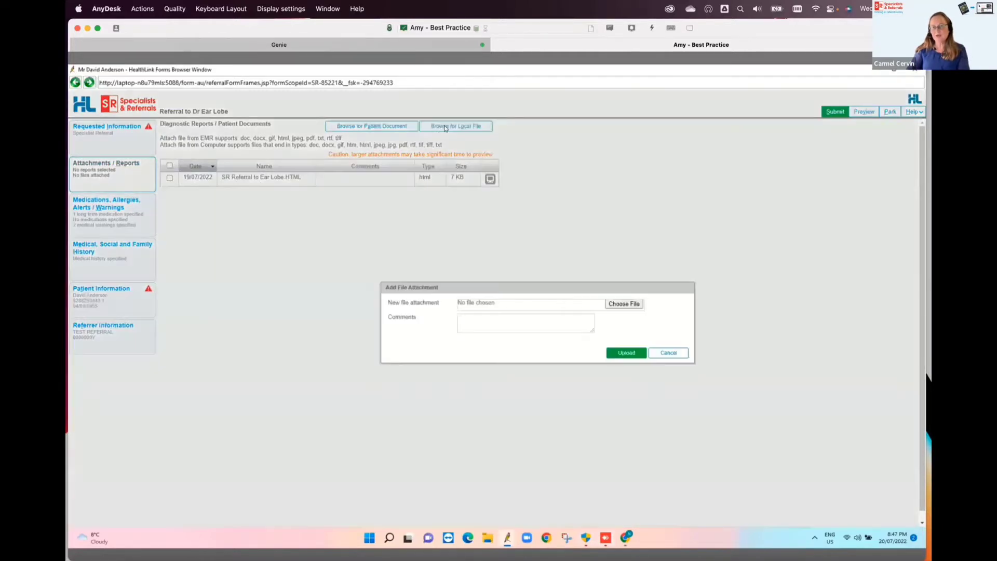
{"action": "left_click", "coordinate": [624, 303]}
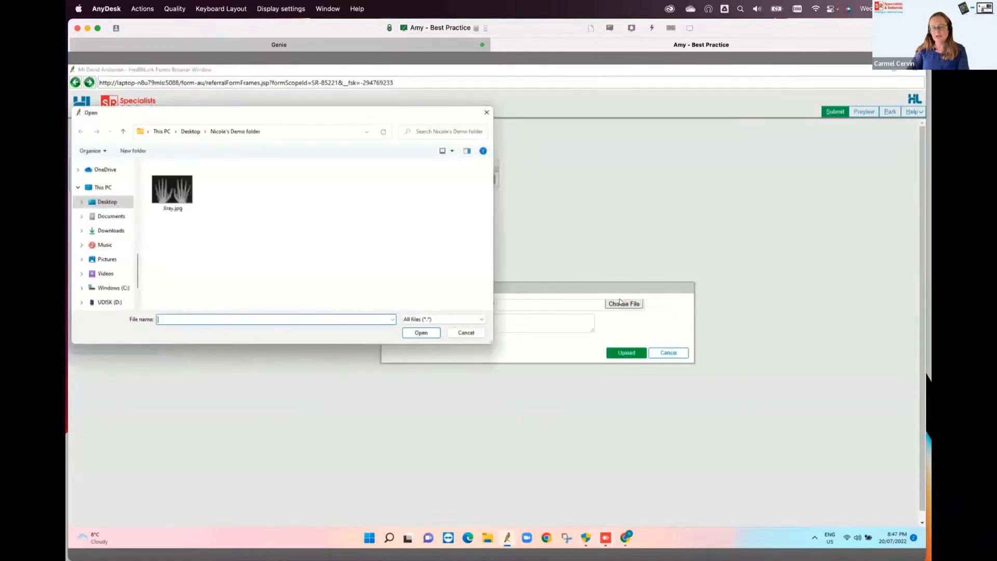
{"action": "left_click", "coordinate": [172, 191]}
{"action": "left_click", "coordinate": [436, 334]}
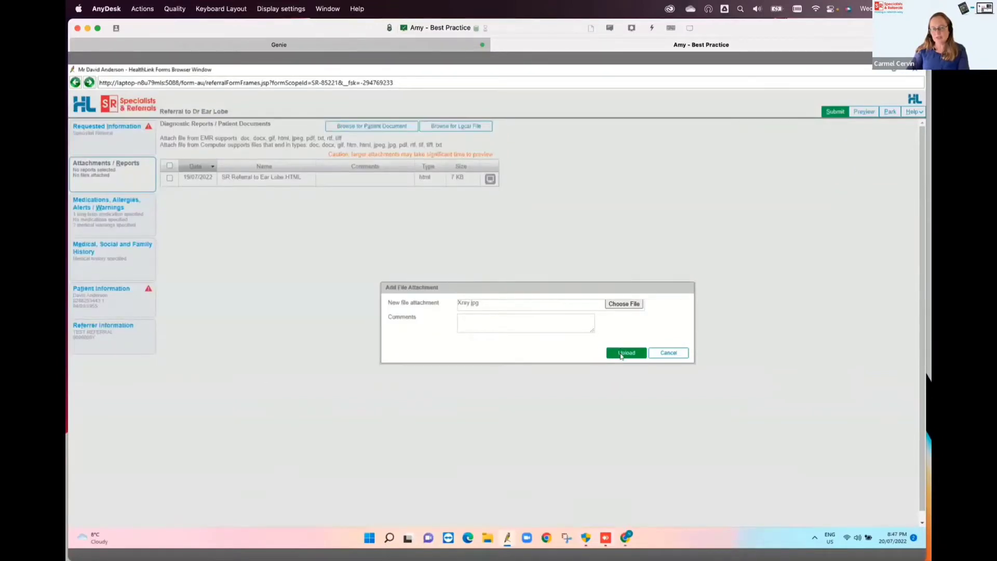
{"action": "left_click", "coordinate": [621, 355]}
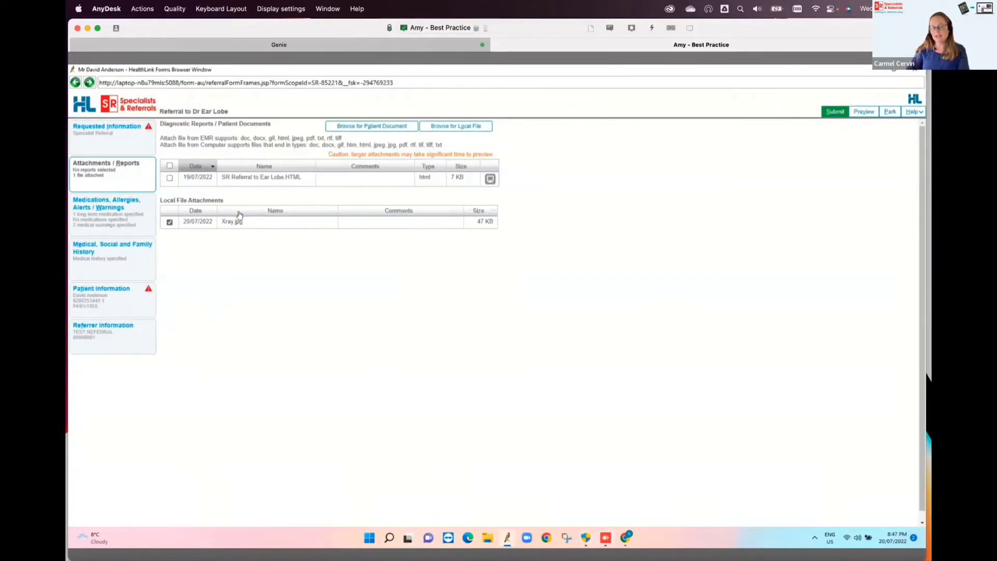
Exclude the 16/11/2019 warning from the allergies and alerts, and review the medical history, patient and referrer sections.
{"action": "left_click", "coordinate": [105, 209]}
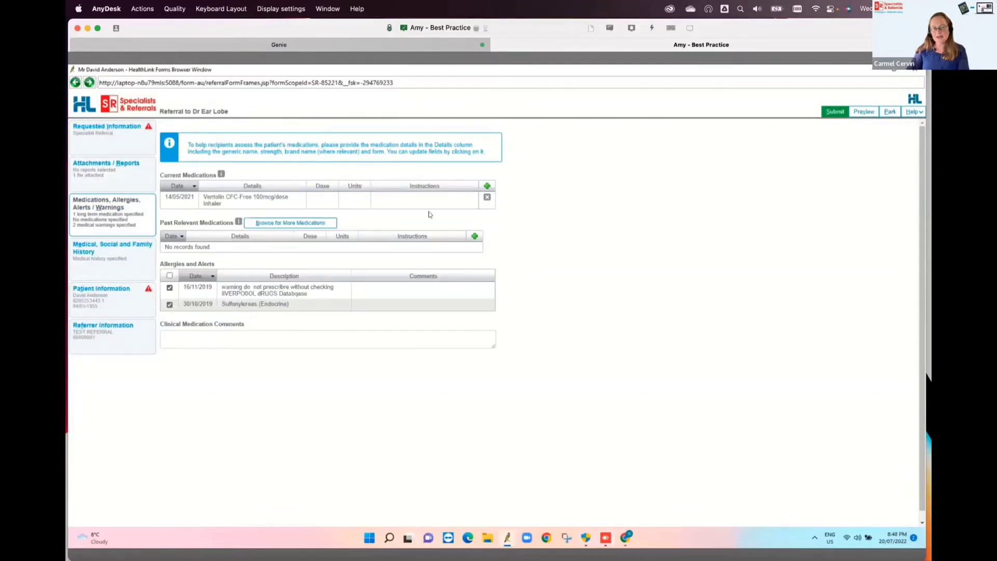
{"action": "left_click", "coordinate": [169, 289]}
{"action": "left_click", "coordinate": [122, 254]}
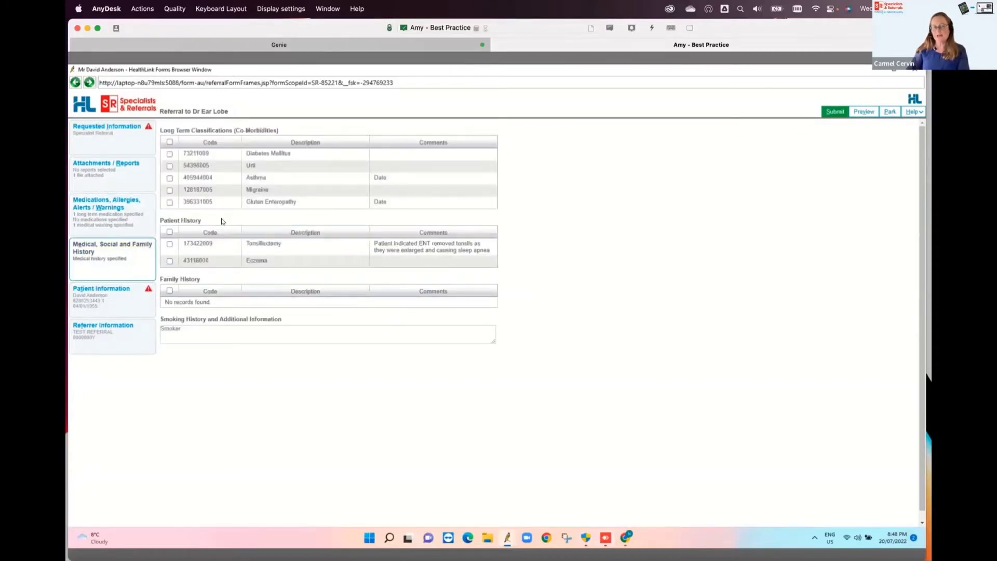
{"action": "left_click", "coordinate": [132, 294]}
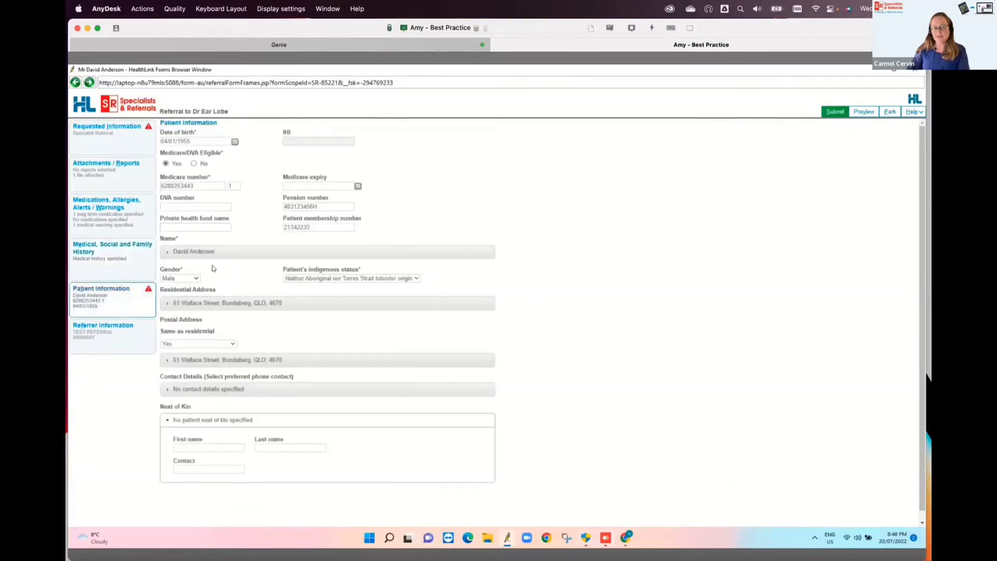
{"action": "left_click", "coordinate": [123, 340]}
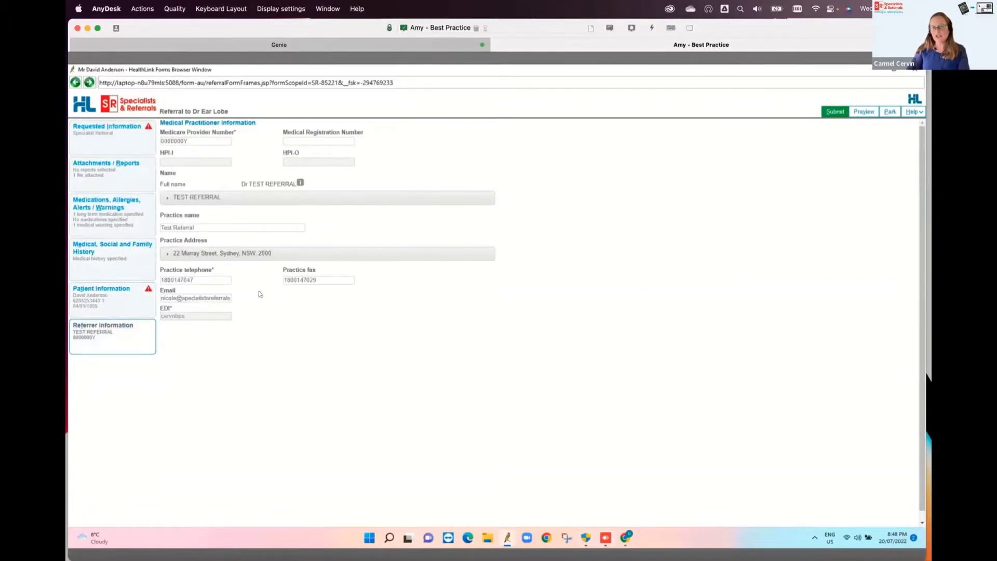
Preview the complete referral through to its file attachments, submit it and close the referral form.
{"action": "left_click", "coordinate": [861, 113]}
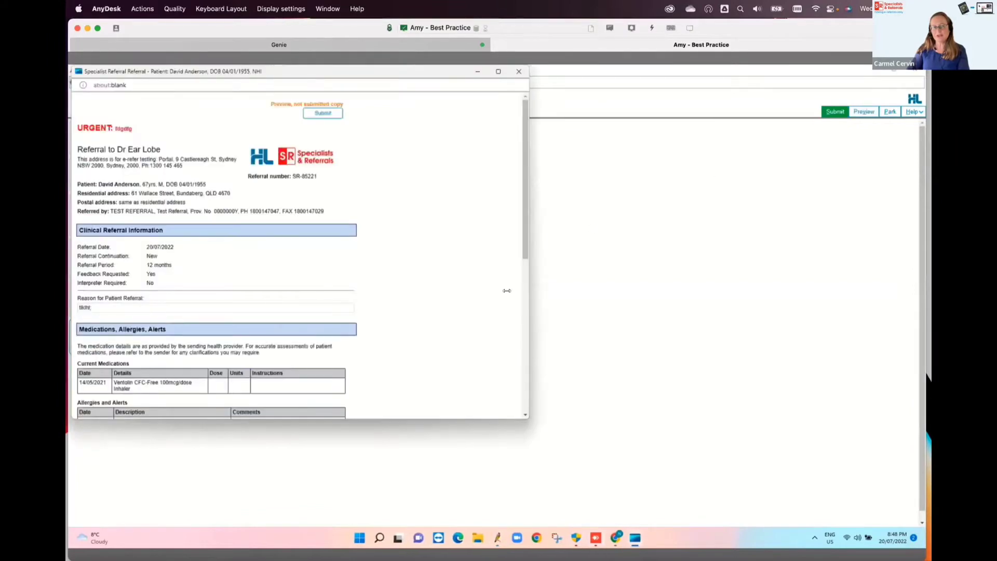
{"action": "scroll", "coordinate": [431, 337], "scroll_direction": "down", "scroll_amount": 10}
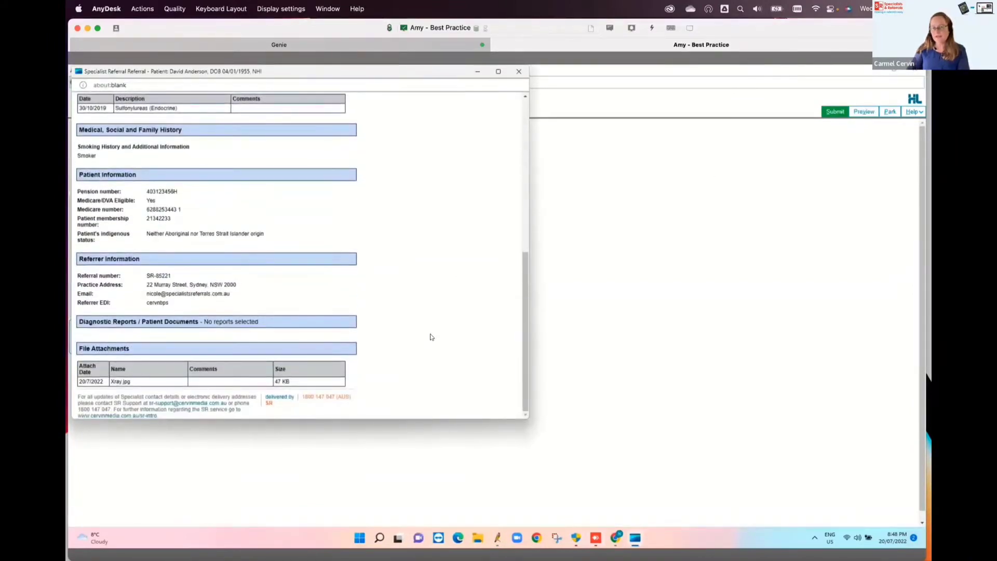
{"action": "scroll", "coordinate": [430, 337], "scroll_direction": "up", "scroll_amount": 10}
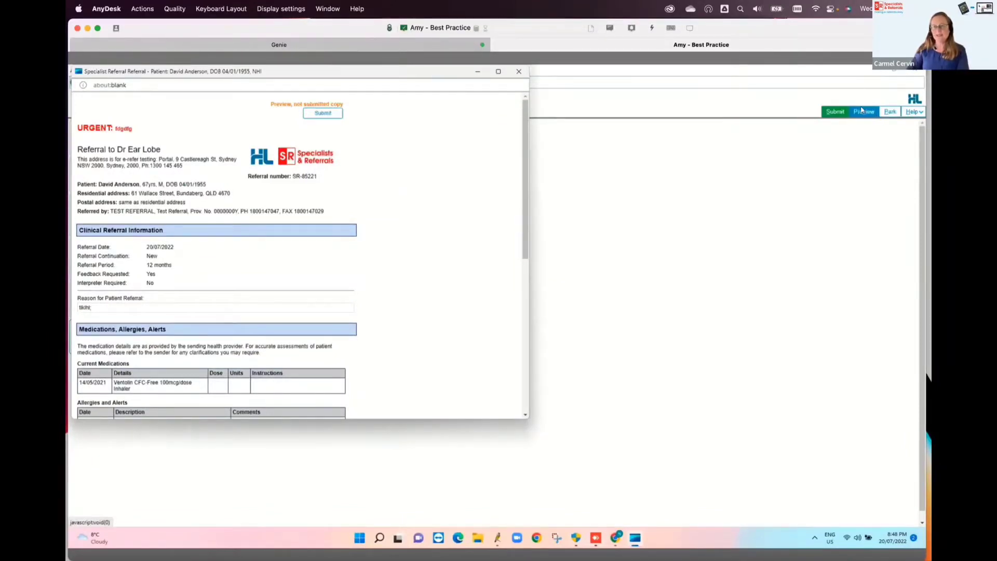
{"action": "left_click", "coordinate": [518, 71]}
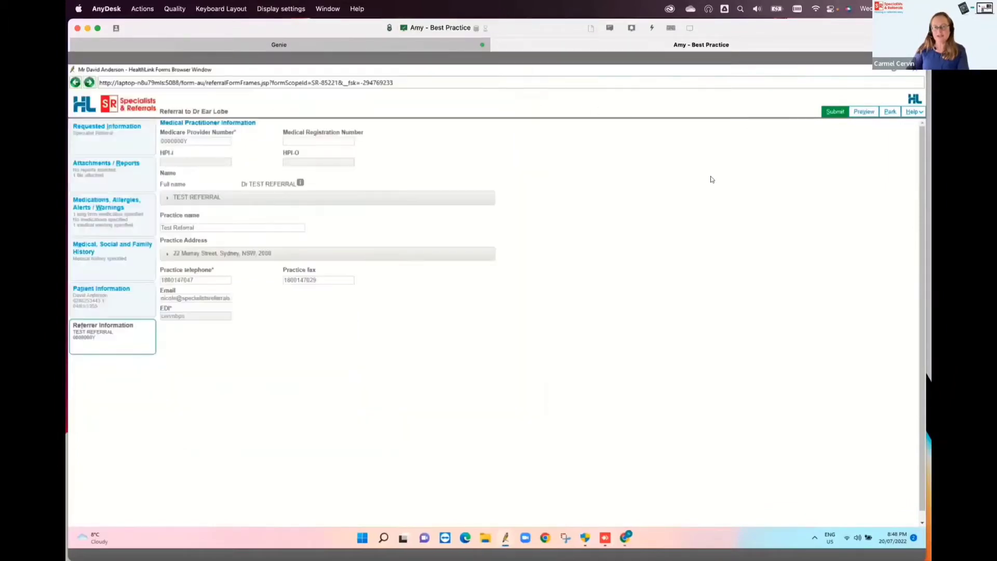
{"action": "left_click", "coordinate": [832, 111]}
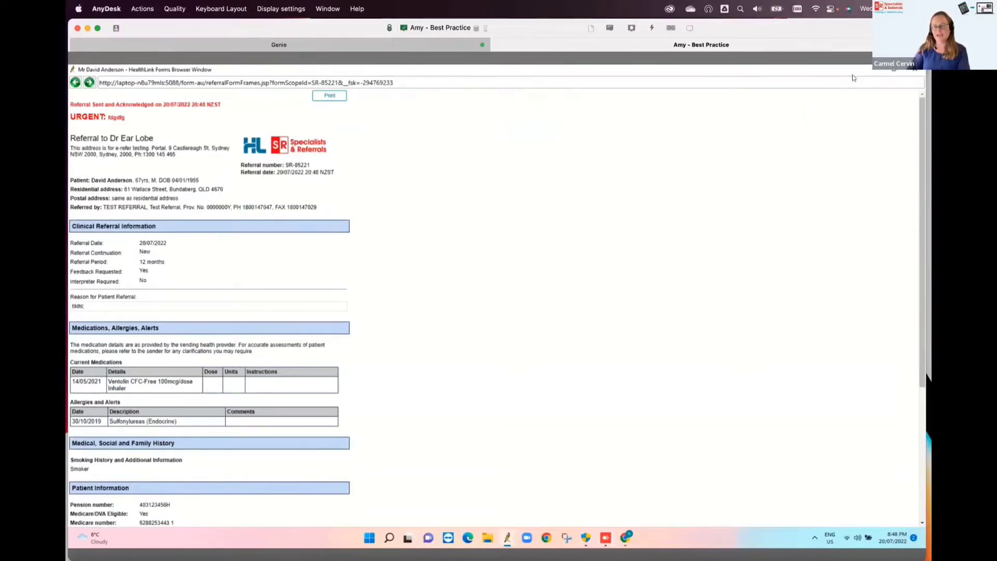
{"action": "left_click", "coordinate": [915, 72]}
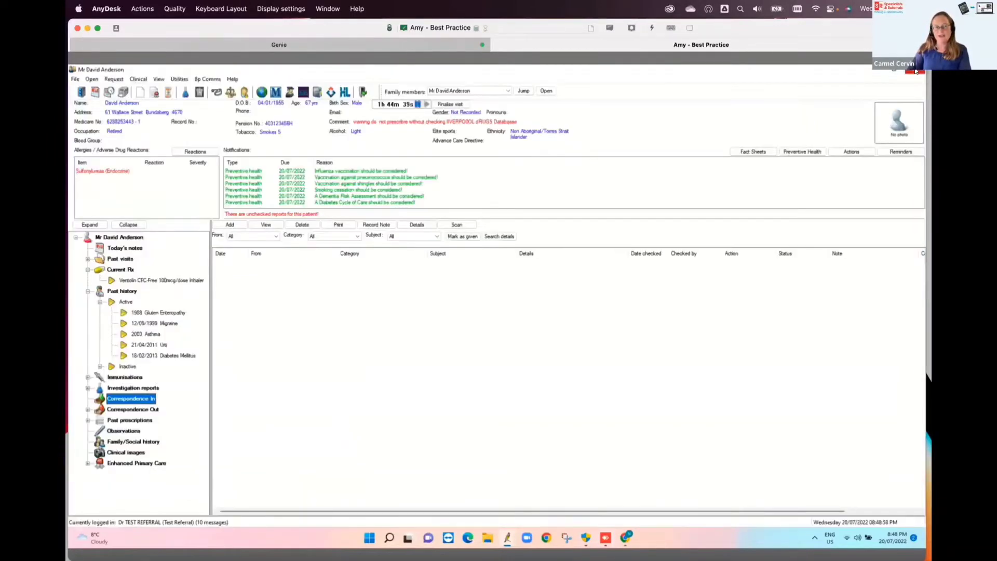
Check the patient's outgoing correspondence and view the first listed 17/11/2019 printfax referral document, closing it when done.
{"action": "left_click", "coordinate": [154, 411]}
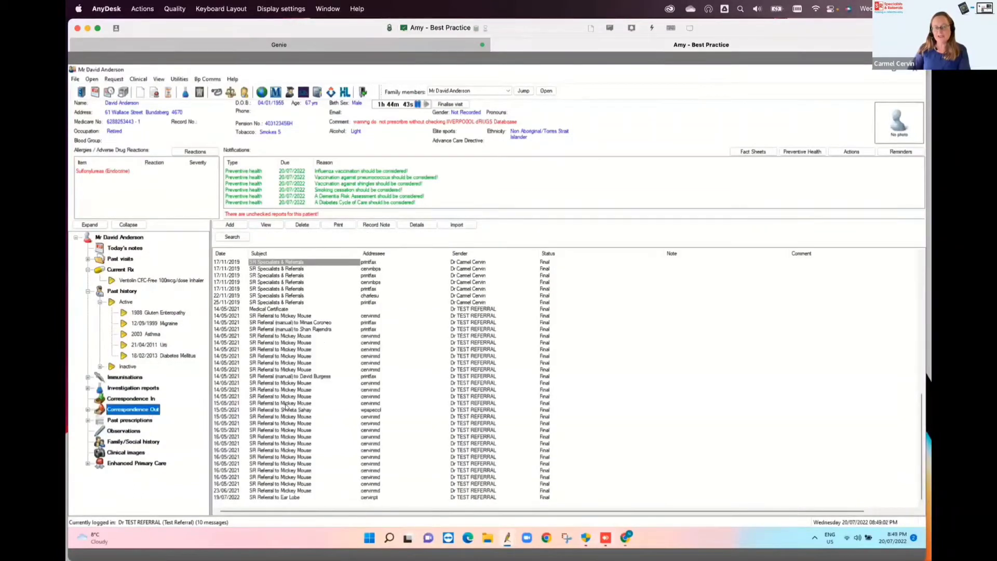
{"action": "double_click", "coordinate": [365, 265]}
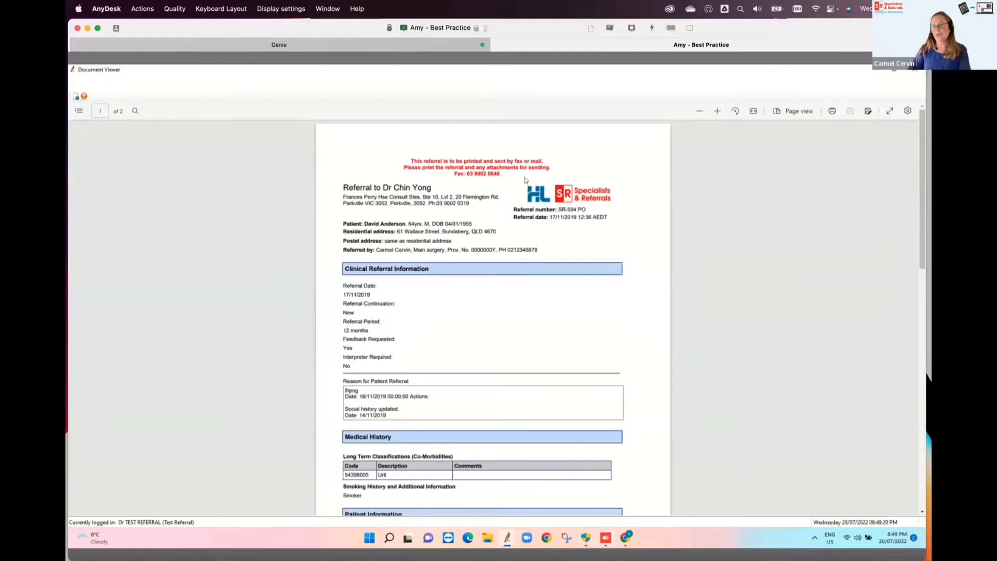
{"action": "left_click", "coordinate": [912, 71]}
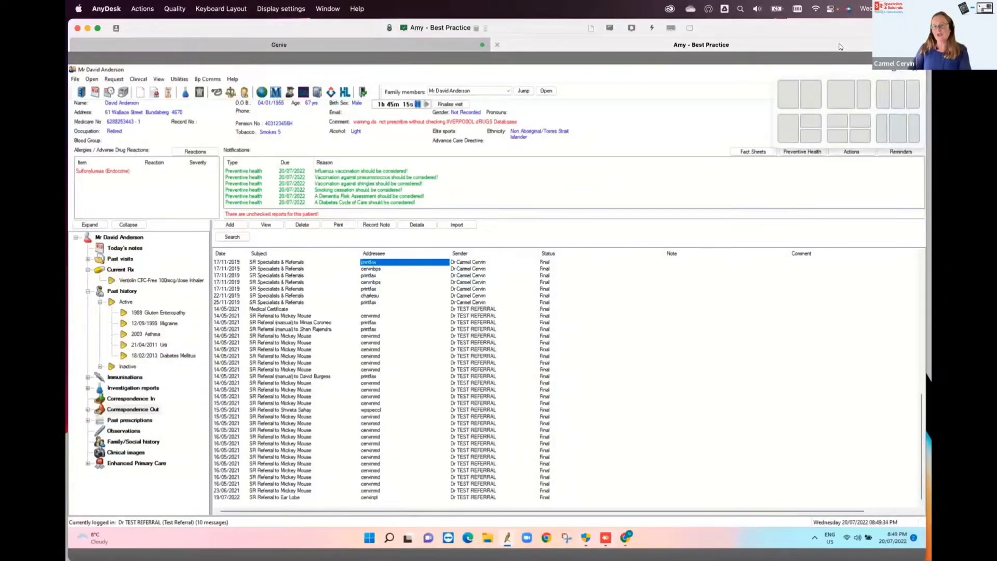
Switch to the remote Genie session, close the current letters list and reopen Incoming Letters.
{"action": "left_click_drag", "start_coordinate": [838, 29], "coordinate": [839, 56]}
{"action": "left_click", "coordinate": [423, 76]}
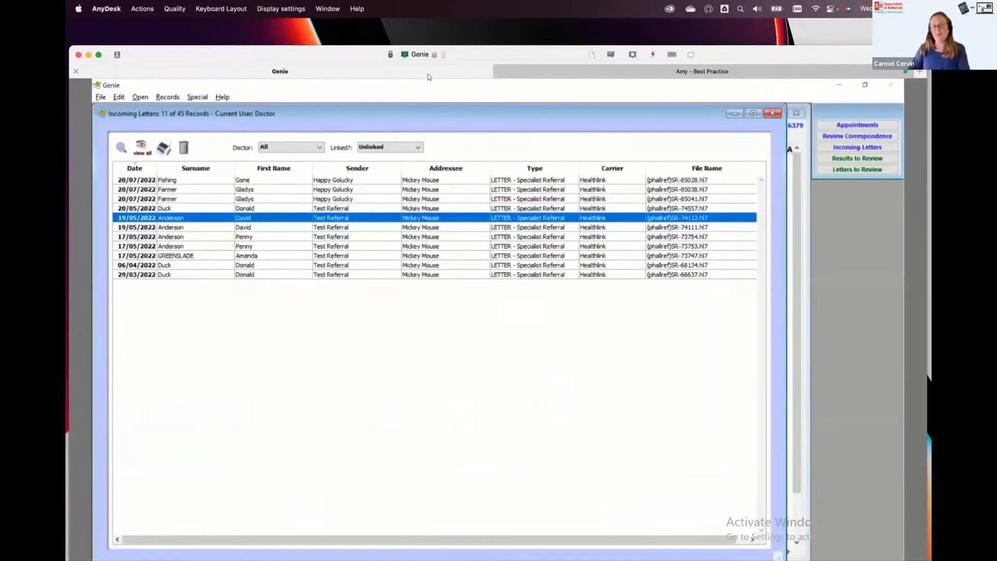
{"action": "left_click_drag", "start_coordinate": [846, 56], "coordinate": [849, 35]}
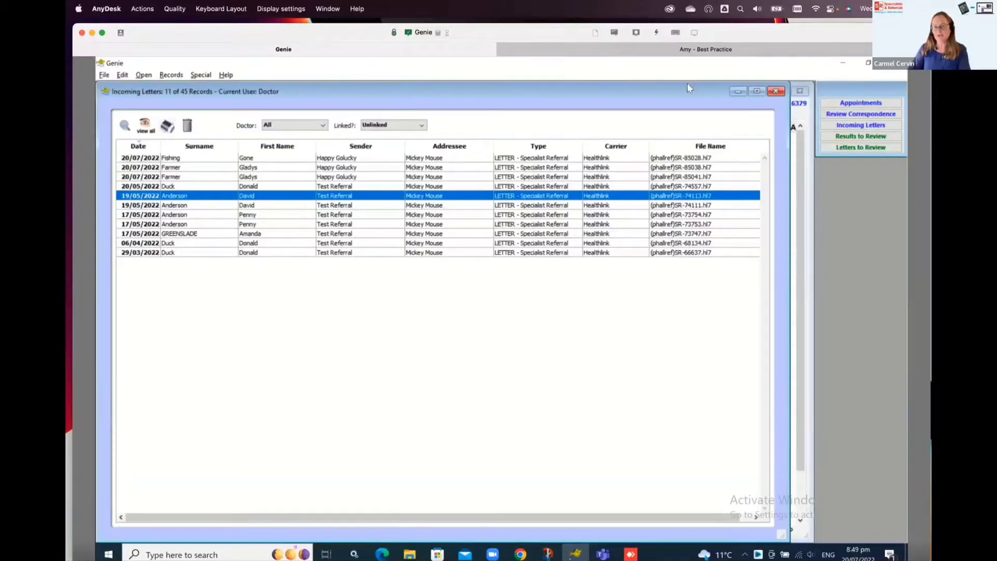
{"action": "key", "text": "Escape"}
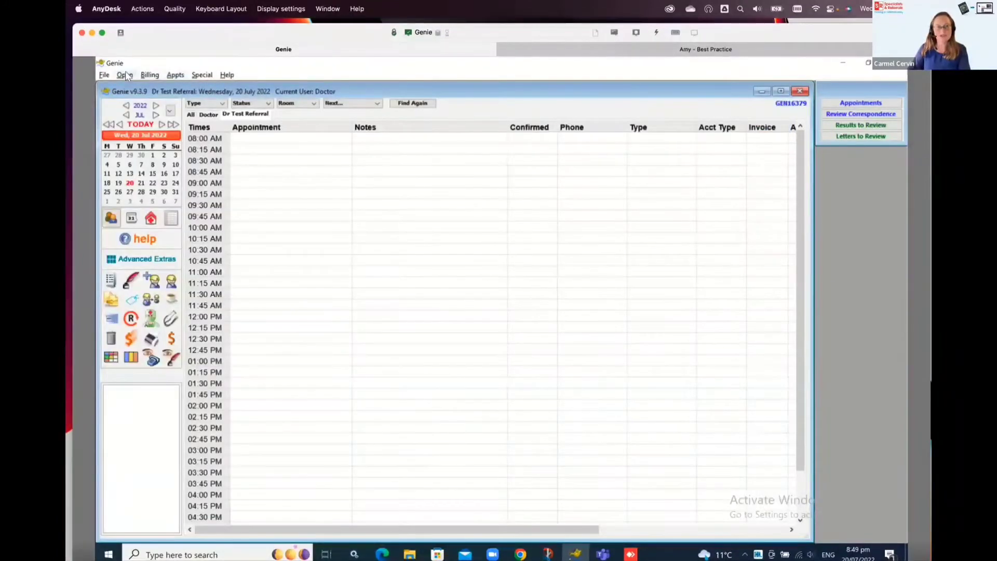
{"action": "key", "text": "alt+o"}
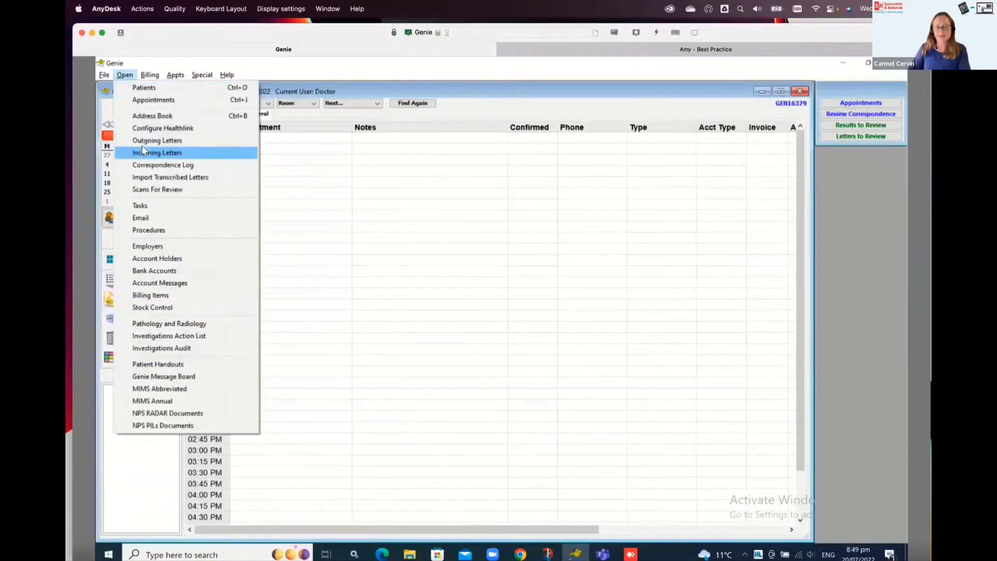
{"action": "left_click", "coordinate": [143, 152]}
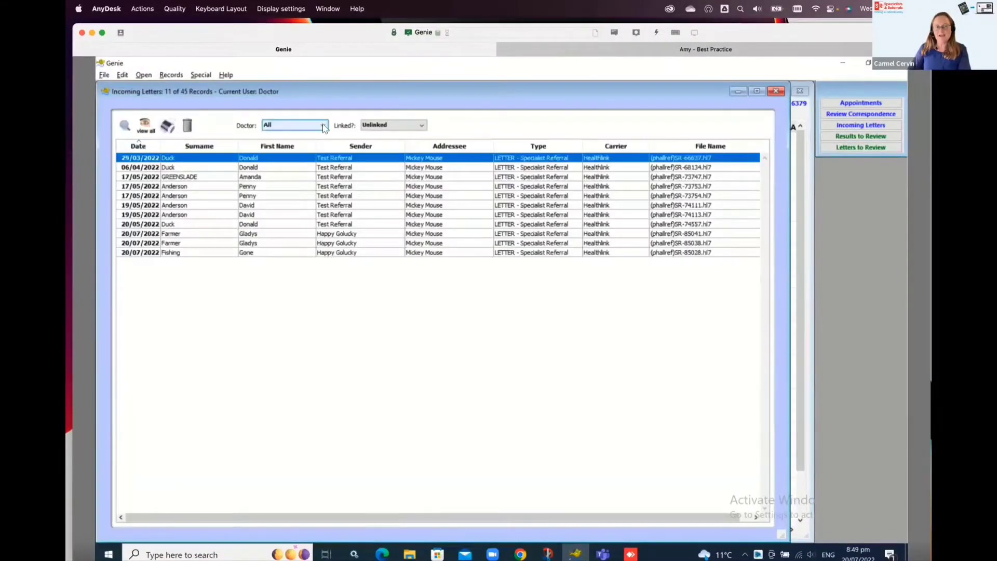
Filter the incoming letters by Doctor All and Linked Unlinked, and open the first 19/05/2022 specialist referral letter.
{"action": "left_click", "coordinate": [323, 126]}
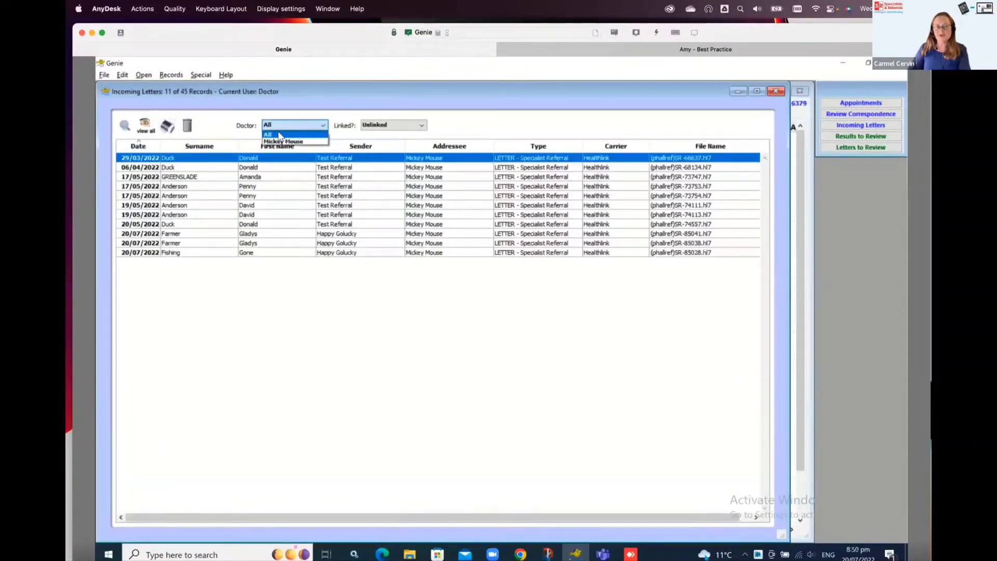
{"action": "left_click", "coordinate": [280, 135]}
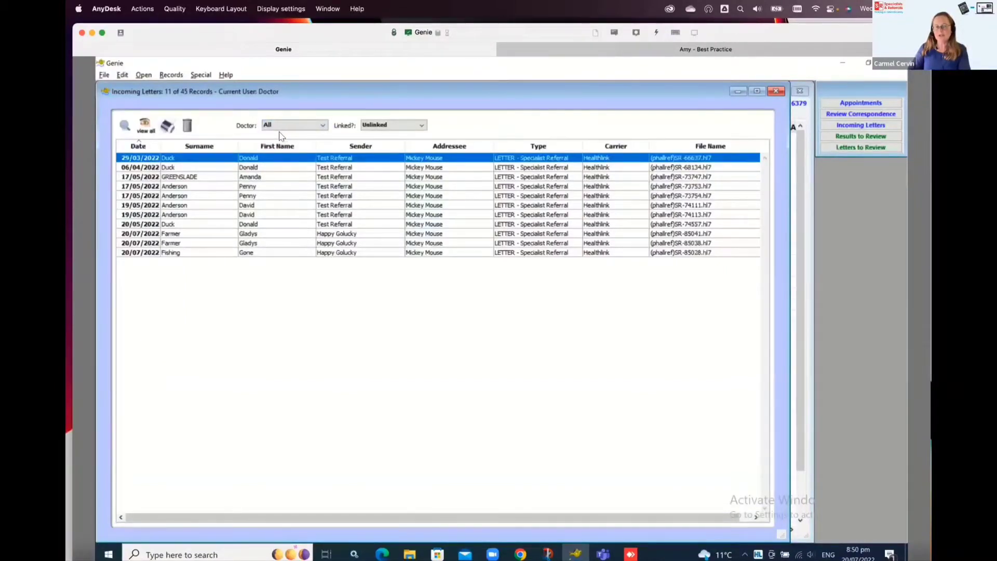
{"action": "left_click", "coordinate": [421, 127]}
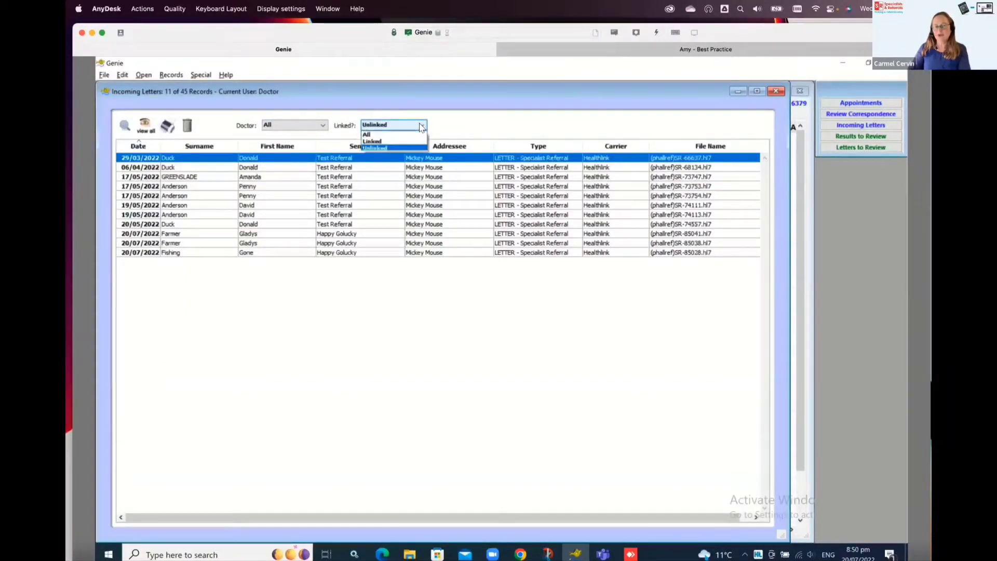
{"action": "left_click", "coordinate": [396, 148]}
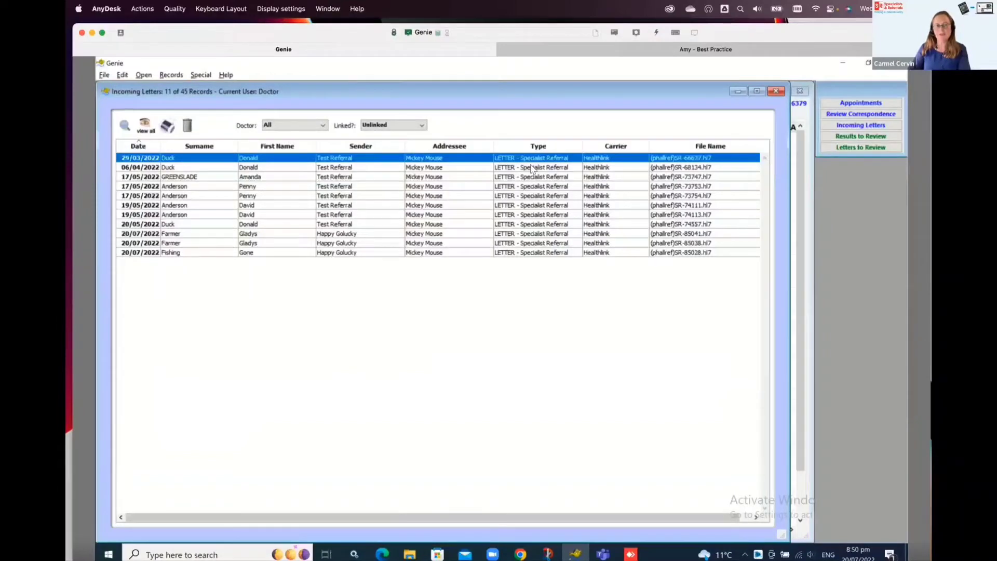
{"action": "double_click", "coordinate": [253, 208]}
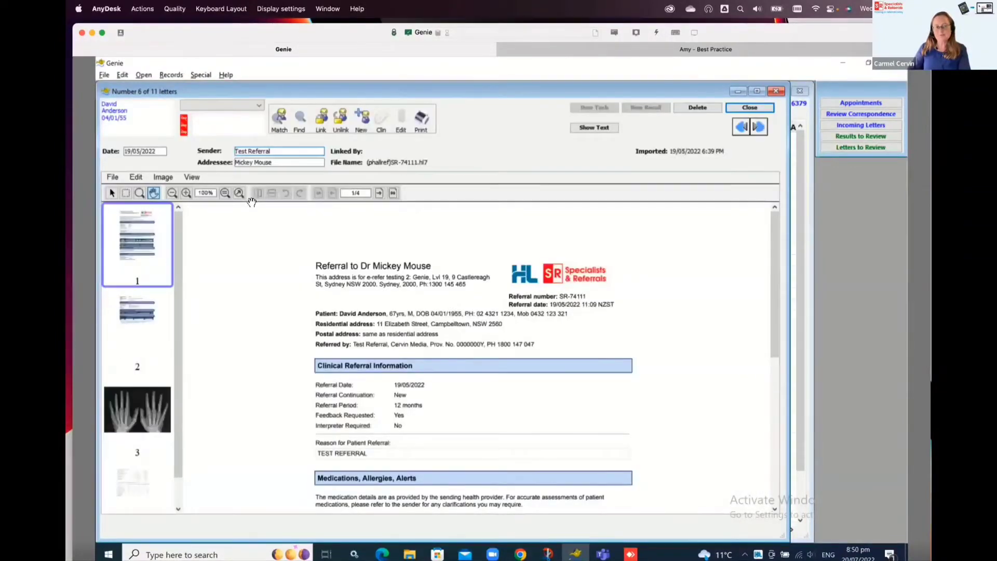